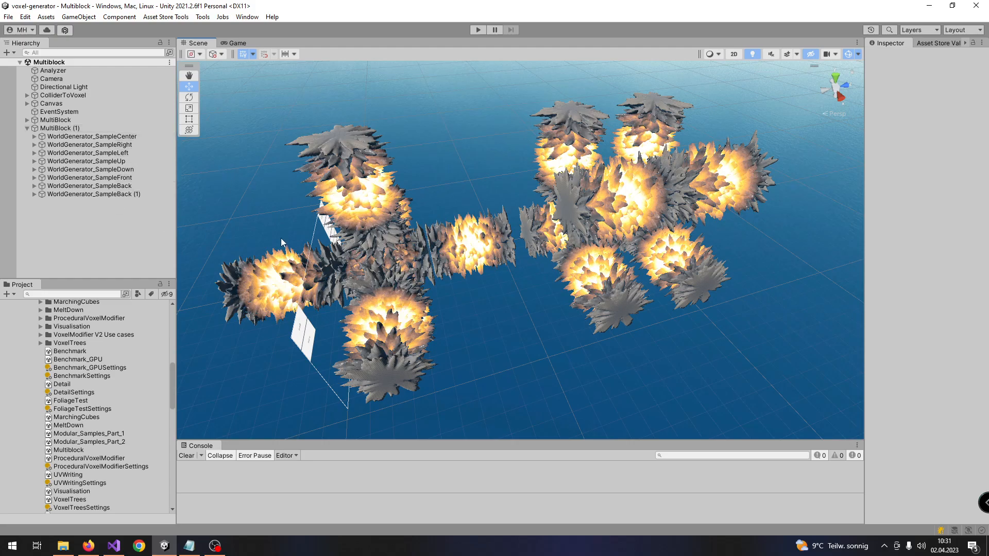
# - Examine the MultiBlock object and its surrounding voxel generators from several angles in the scene
pyautogui.click(59, 128)
pyautogui.keyDown('alt'); pyautogui.moveTo(629, 259); pyautogui.dragTo(443, 232); pyautogui.keyUp('alt')
pyautogui.click(55, 119)
pyautogui.moveTo(380, 225); pyautogui.dragTo(494, 223, button='right')
pyautogui.press('w')
pyautogui.press('f')
pyautogui.keyDown('alt'); pyautogui.moveTo(386, 288); pyautogui.dragTo(478, 326); pyautogui.keyUp('alt')
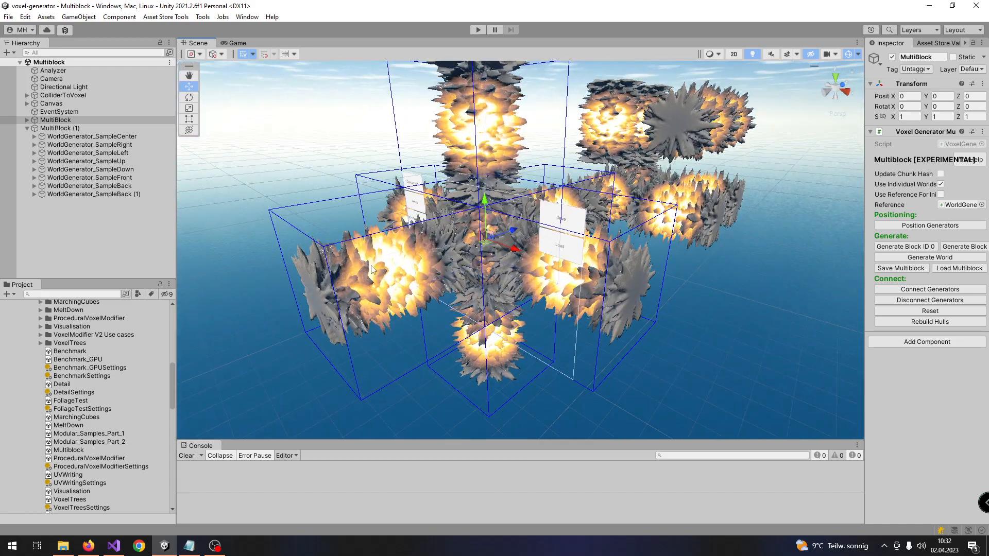
pyautogui.keyDown('alt'); pyautogui.moveTo(552, 203); pyautogui.dragTo(392, 283); pyautogui.keyUp('alt')
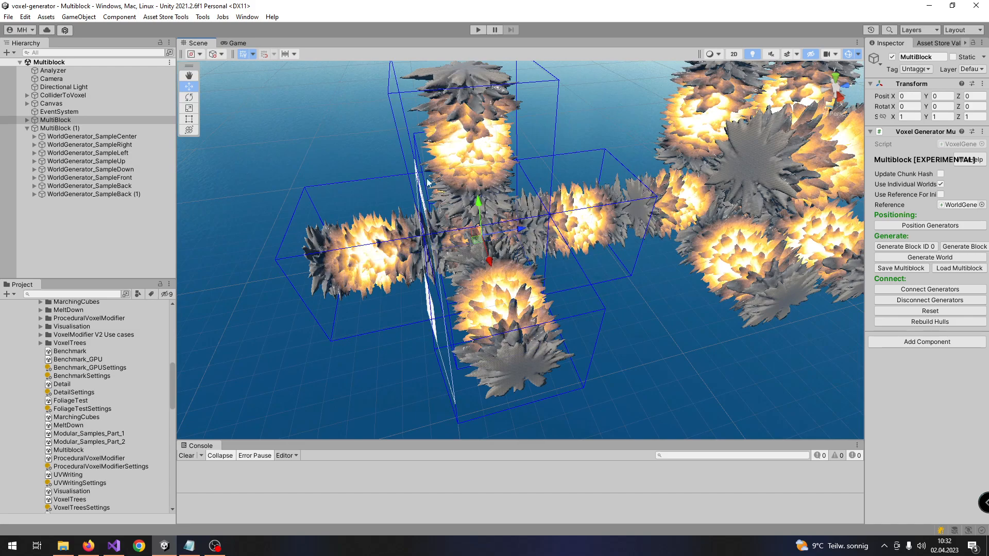
# - Connect the generators of the MultiBlock object and inspect the seams around its centre block
pyautogui.click(904, 290)
pyautogui.scroll(10, 418, 257)
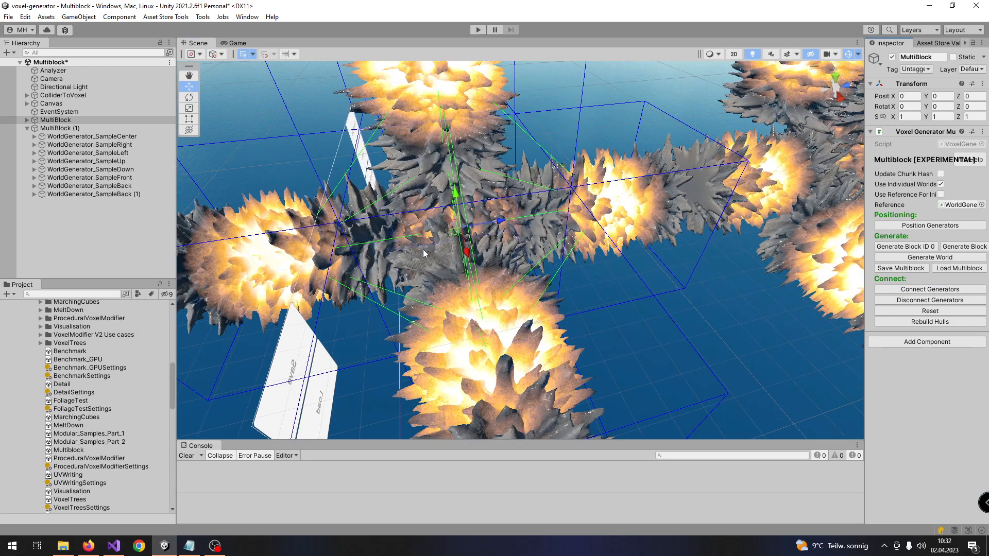
pyautogui.moveTo(442, 239)
pyautogui.keyDown('alt'); pyautogui.mouseDown()
pyautogui.moveTo(547, 228)
pyautogui.moveTo(479, 259)
pyautogui.moveTo(432, 226)
pyautogui.mouseUp(); pyautogui.keyUp('alt')
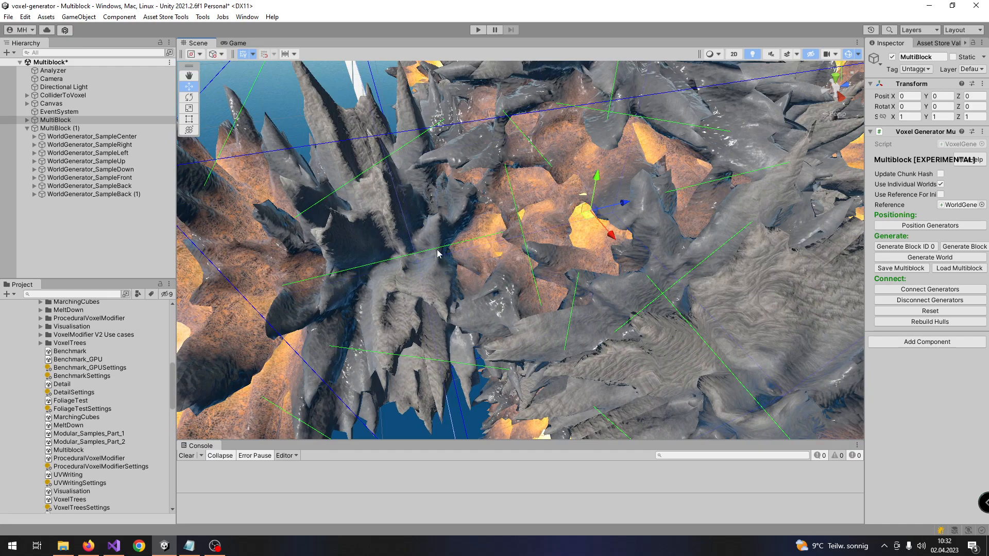
# - Reset the MultiBlock's generator connections and connect the generators again
pyautogui.click(915, 310)
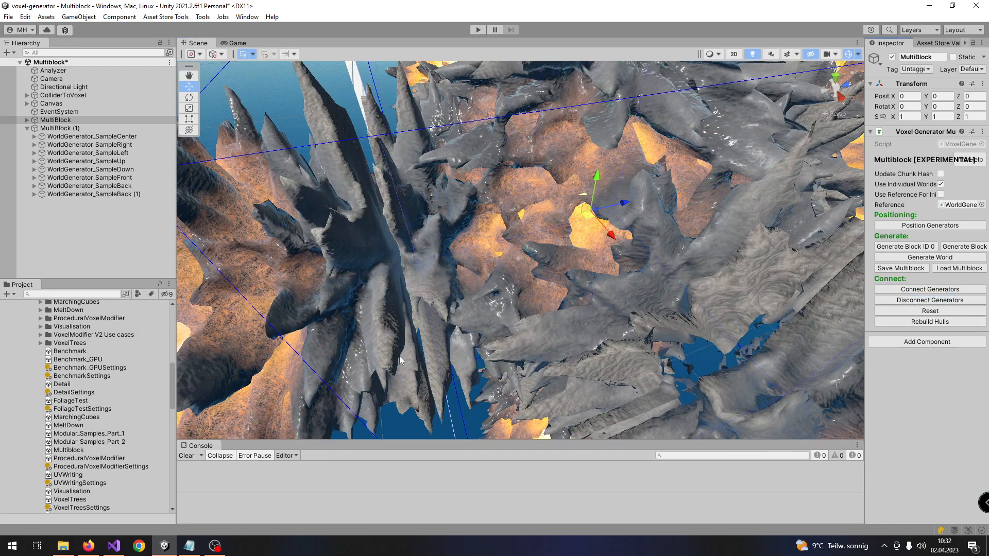
pyautogui.click(875, 290)
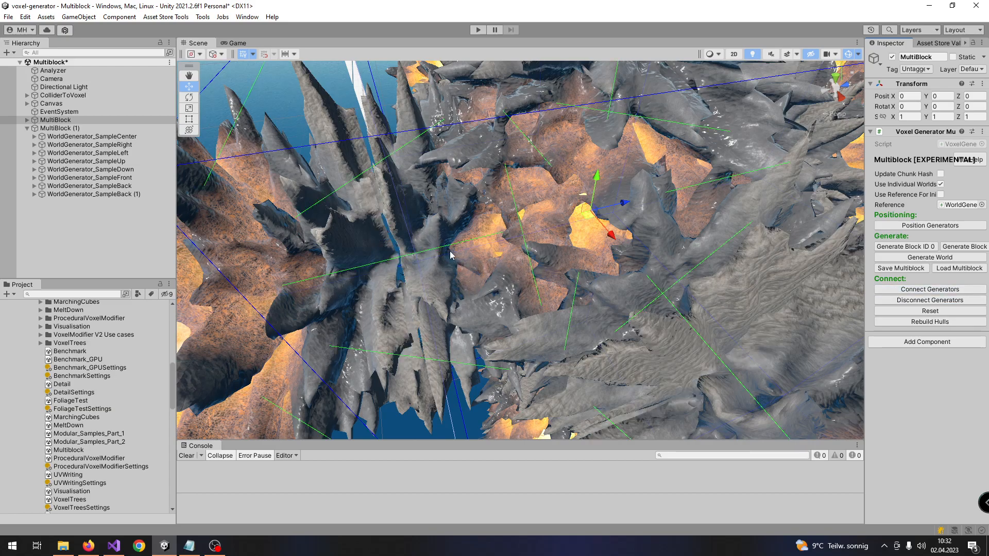
pyautogui.scroll(-3, 495, 272)
pyautogui.scroll(-5, 583, 269)
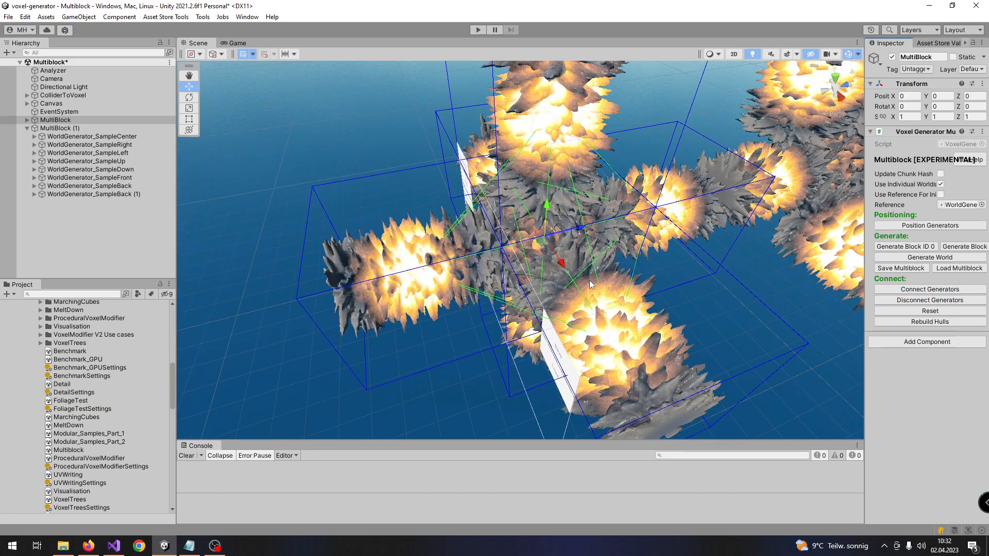
# - Save the Multiblock scene and open the Benchmark_GPU scene
pyautogui.click(45, 220)
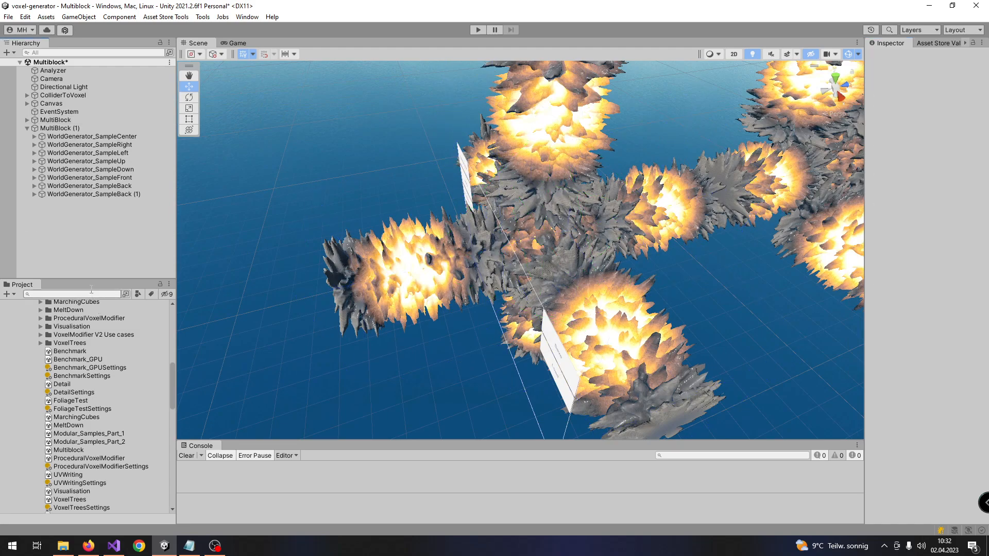
pyautogui.hotkey('ctrl', 's')
pyautogui.click(80, 361)
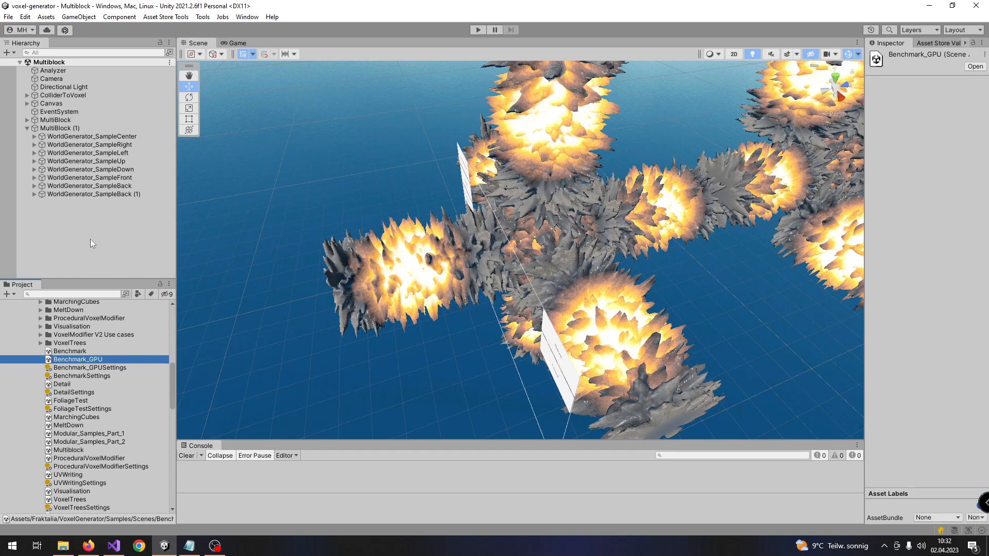
pyautogui.doubleClick(74, 360)
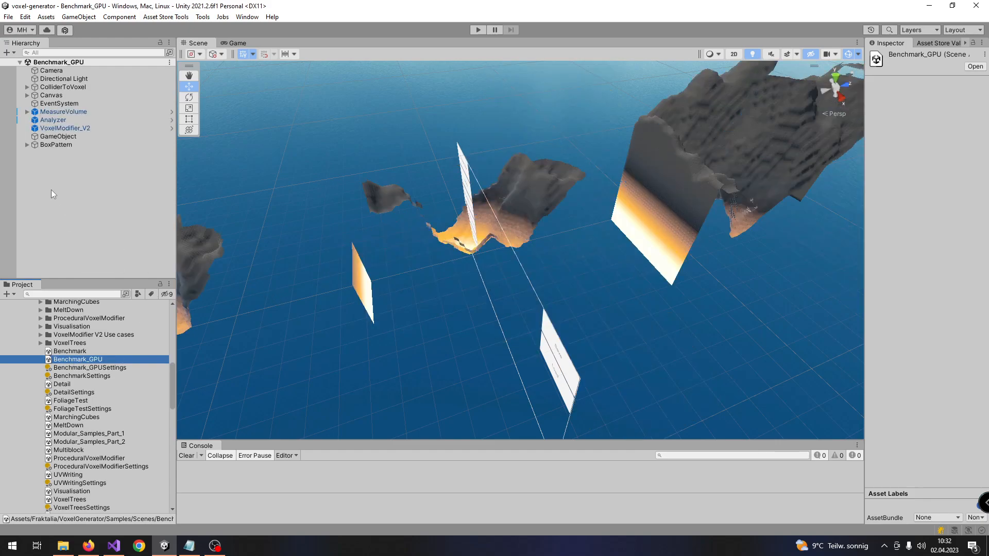
# - Look through the voxel generators contained in the BoxPattern object
pyautogui.click(49, 146)
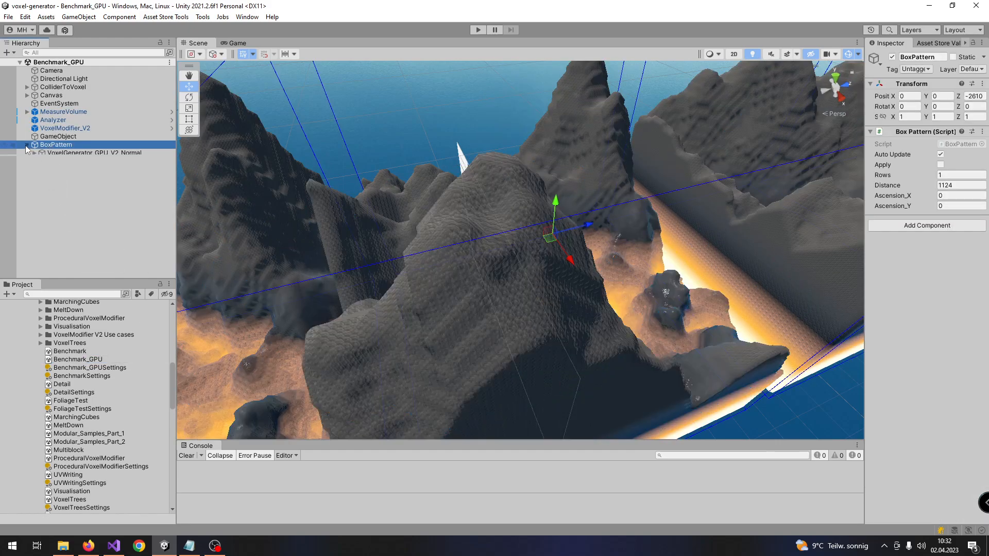
pyautogui.click(26, 145)
pyautogui.click(78, 206)
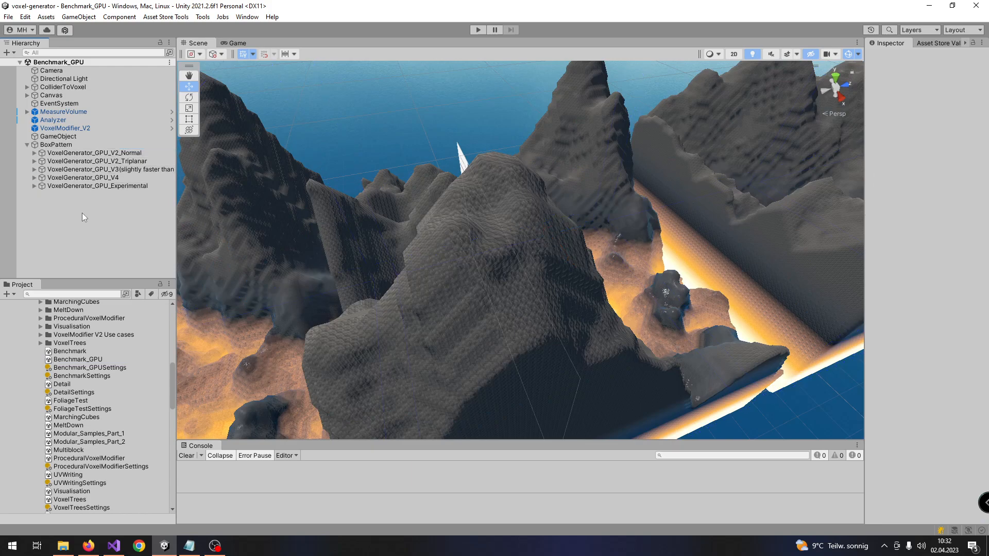
# - Open the Benchmark scene and frame its Multiblock object in the scene view
pyautogui.click(65, 352)
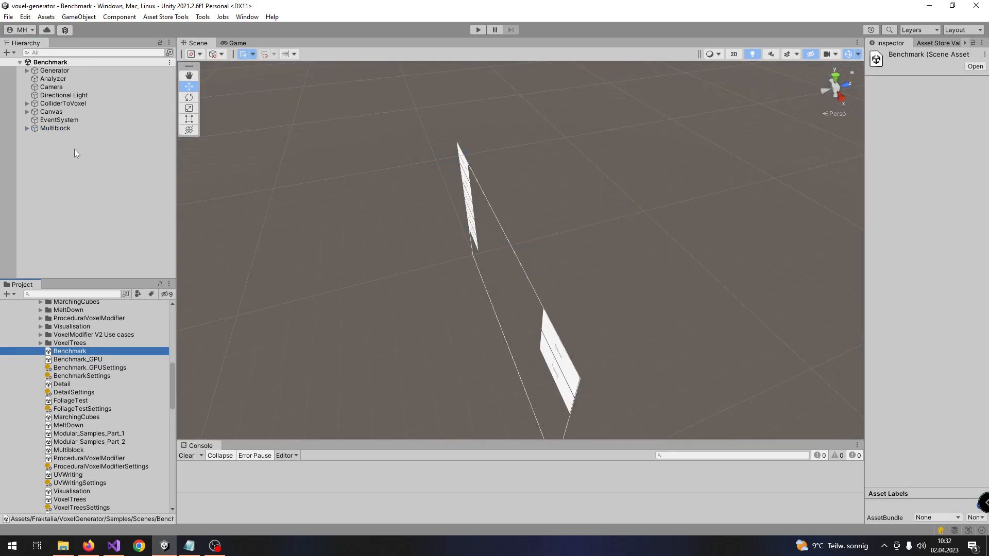
pyautogui.click(54, 129)
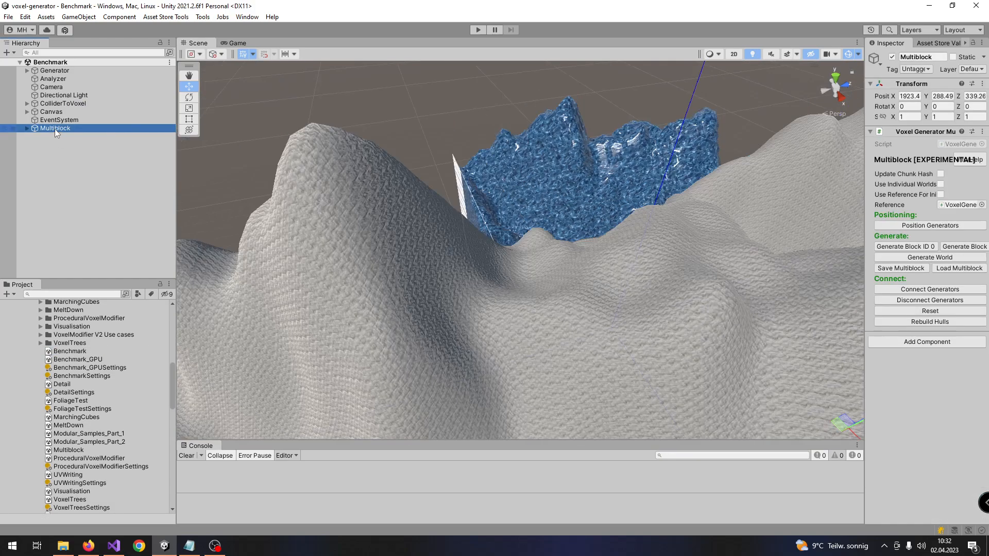
pyautogui.doubleClick(55, 129)
pyautogui.keyDown('alt'); pyautogui.moveTo(424, 274); pyautogui.dragTo(537, 289); pyautogui.keyUp('alt')
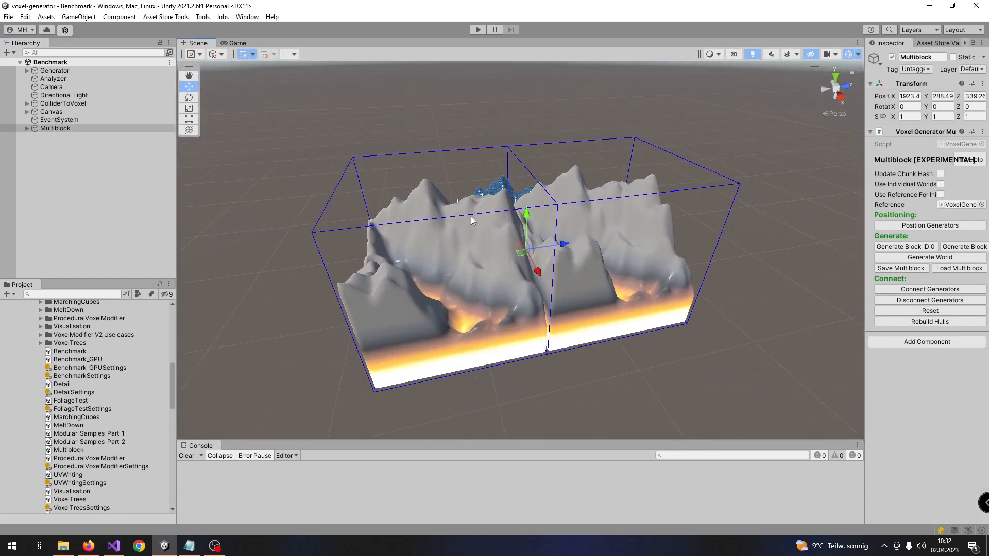
pyautogui.click(514, 245)
# - Move VoxelGenerator_GPU (1) and (2) out of the Multiblock parent and delete the emptied Multiblock object
pyautogui.click(24, 129)
pyautogui.click(27, 128)
pyautogui.click(54, 137)
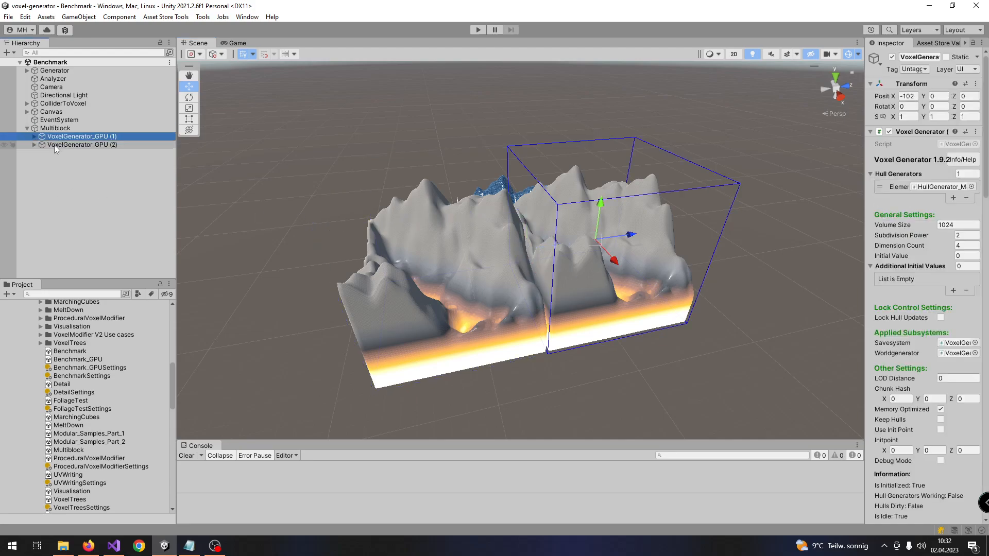
pyautogui.keyDown('shift'); pyautogui.click(54, 144); pyautogui.keyUp('shift')
pyautogui.moveTo(54, 144); pyautogui.dragTo(56, 129)
pyautogui.click(54, 145)
pyautogui.press('Delete')
pyautogui.rightClick(56, 167)
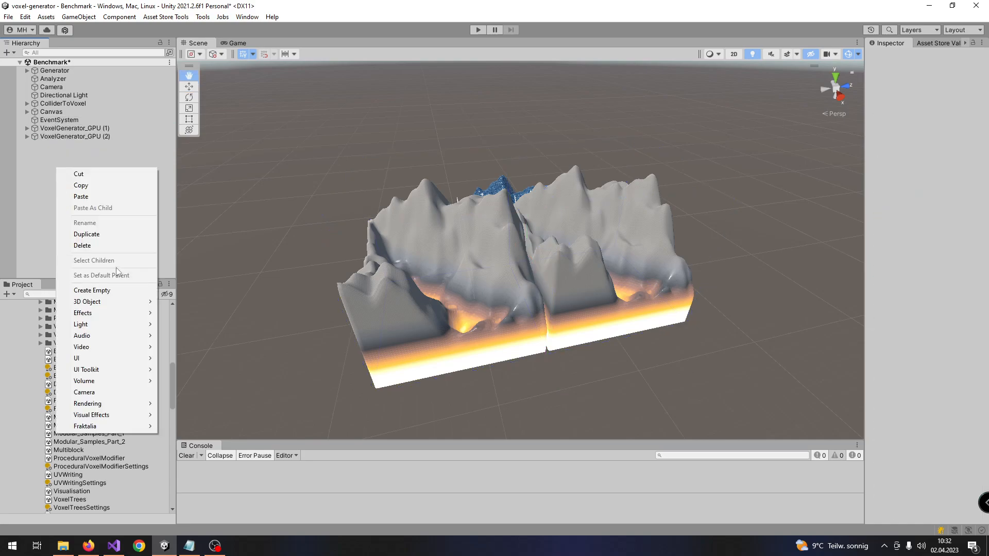
pyautogui.click(56, 146)
pyautogui.click(60, 137)
pyautogui.click(64, 121)
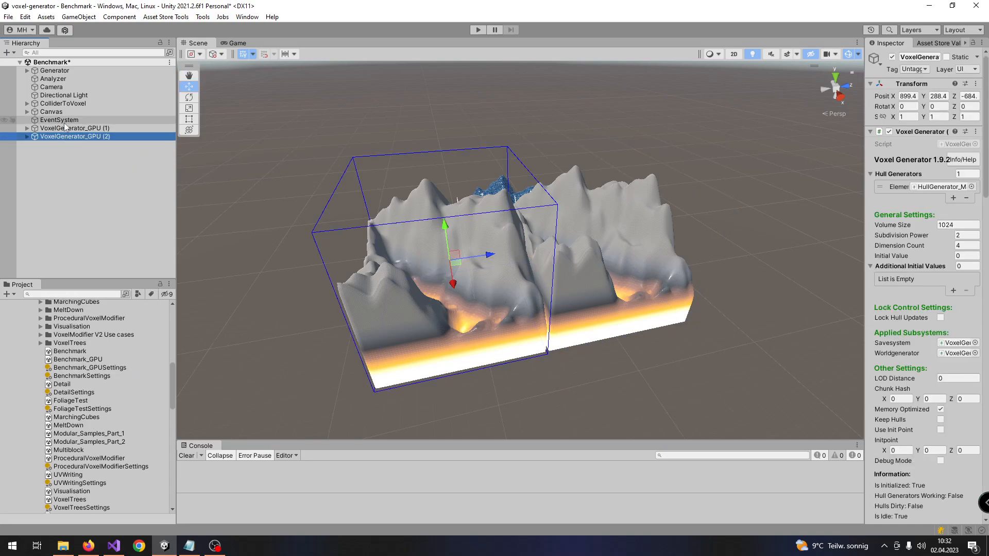
pyautogui.click(62, 128)
pyautogui.click(60, 168)
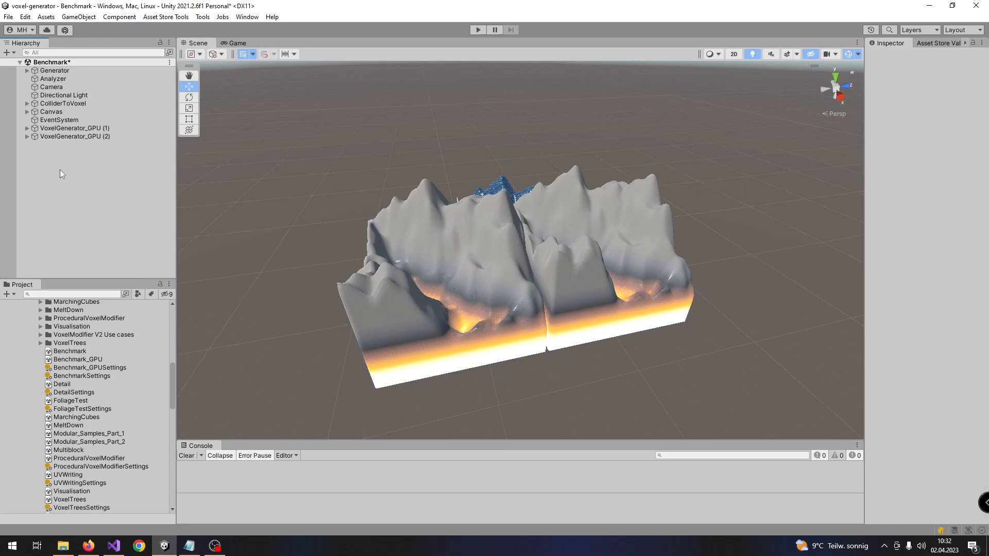
# - Create an empty object at the root of the Benchmark scene, keeping the default name GameObject
pyautogui.rightClick(60, 173)
pyautogui.click(96, 301)
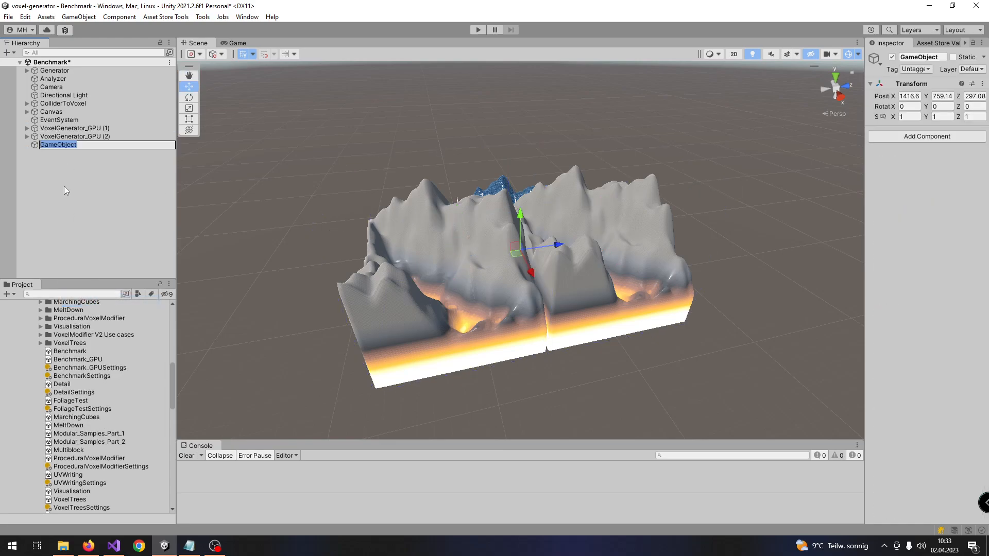
pyautogui.press('Return')
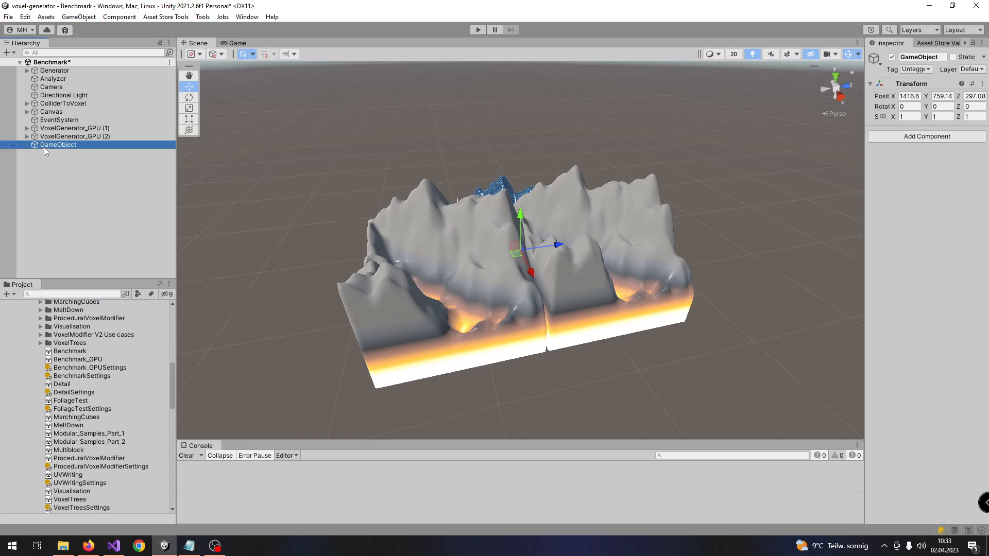
# - Add a Voxel Generator Multiblock component to the GameObject and assign VoxelGenerator_GPU (1) as its reference
pyautogui.click(902, 136)
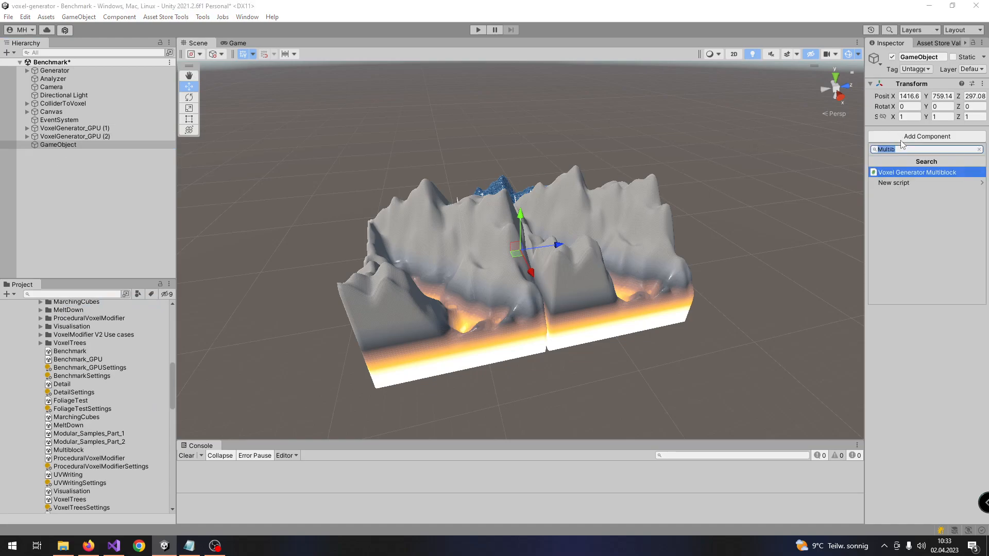
pyautogui.click(899, 172)
pyautogui.moveTo(865, 195); pyautogui.dragTo(775, 191)
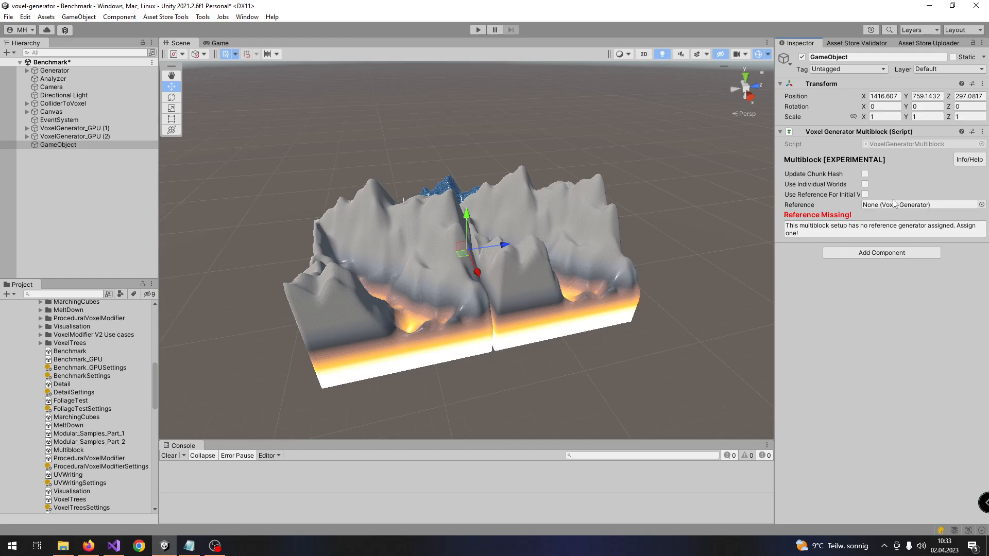
pyautogui.moveTo(77, 128); pyautogui.dragTo(880, 206)
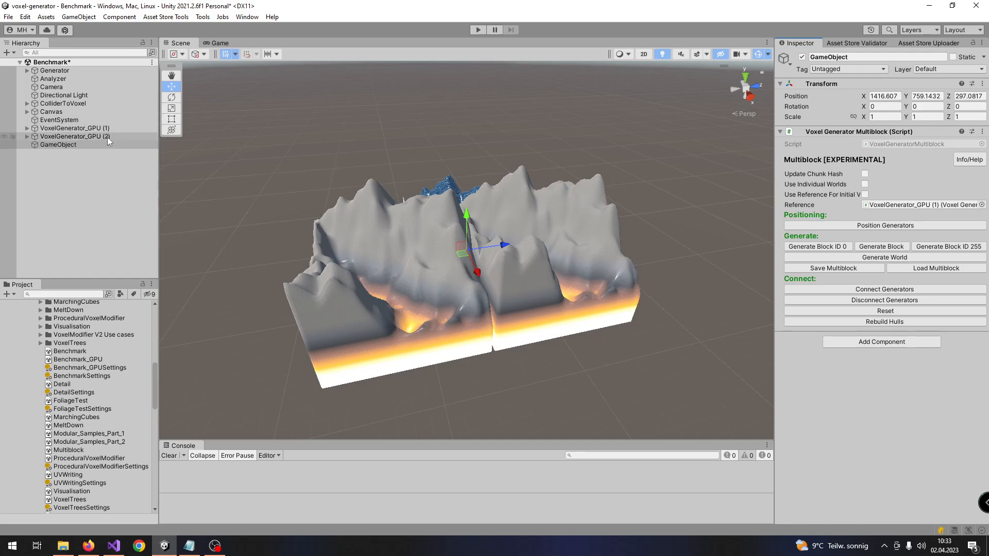
# - Make VoxelGenerator_GPU (1) and (2) children of the GameObject
pyautogui.click(78, 167)
pyautogui.click(66, 148)
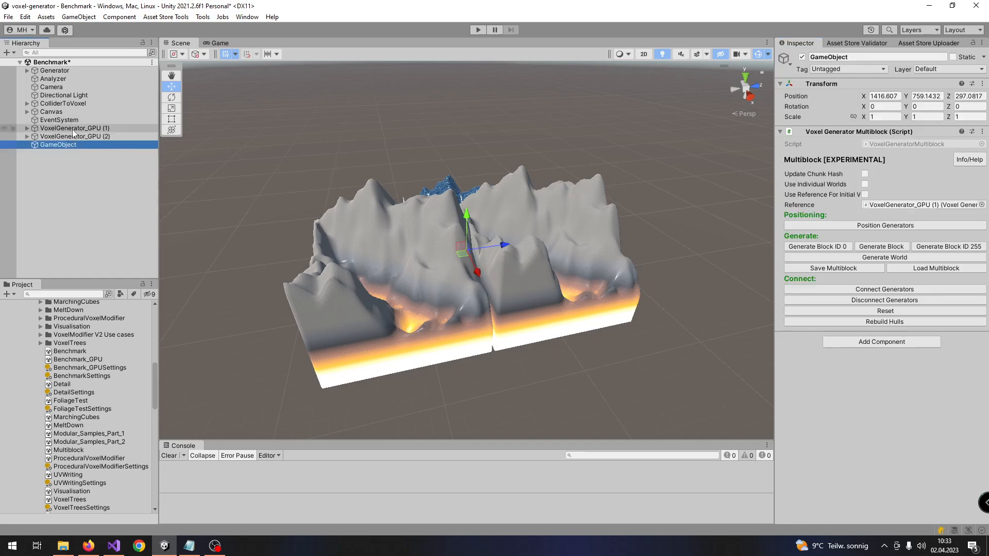
pyautogui.click(66, 128)
pyautogui.keyDown('ctrl'); pyautogui.click(62, 137); pyautogui.keyUp('ctrl')
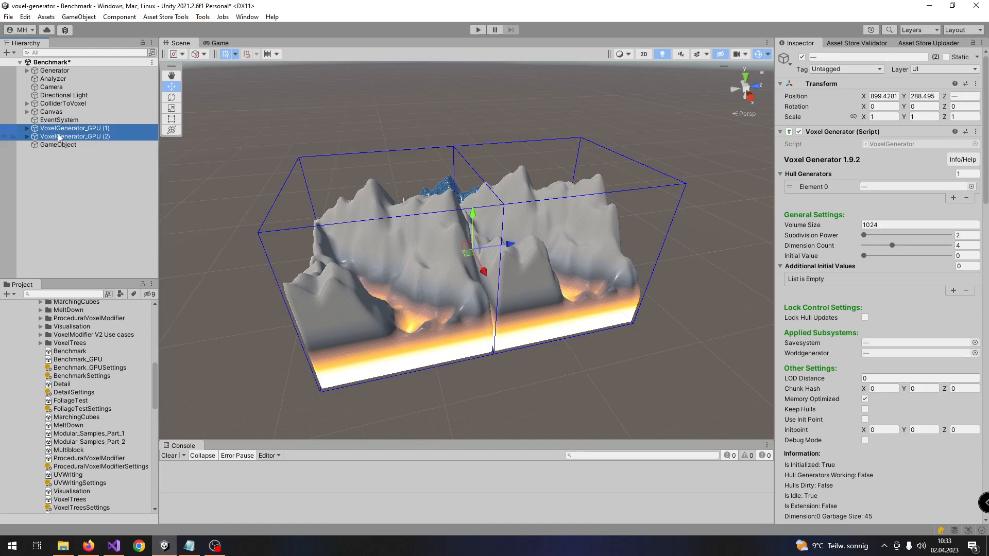
pyautogui.moveTo(64, 133); pyautogui.dragTo(63, 145)
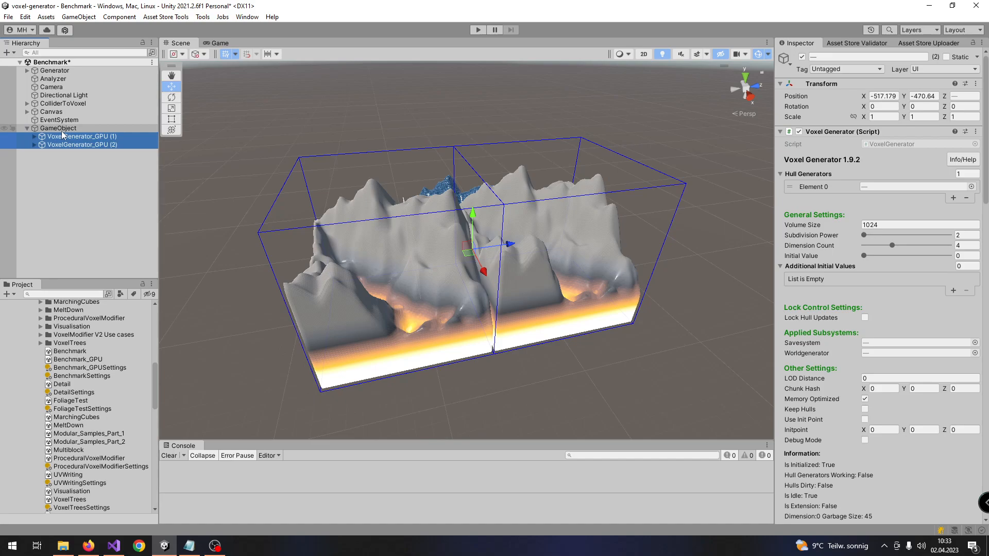
# - Move both voxel generators out of the GameObject, back to the scene root
pyautogui.click(62, 153)
pyautogui.click(64, 144)
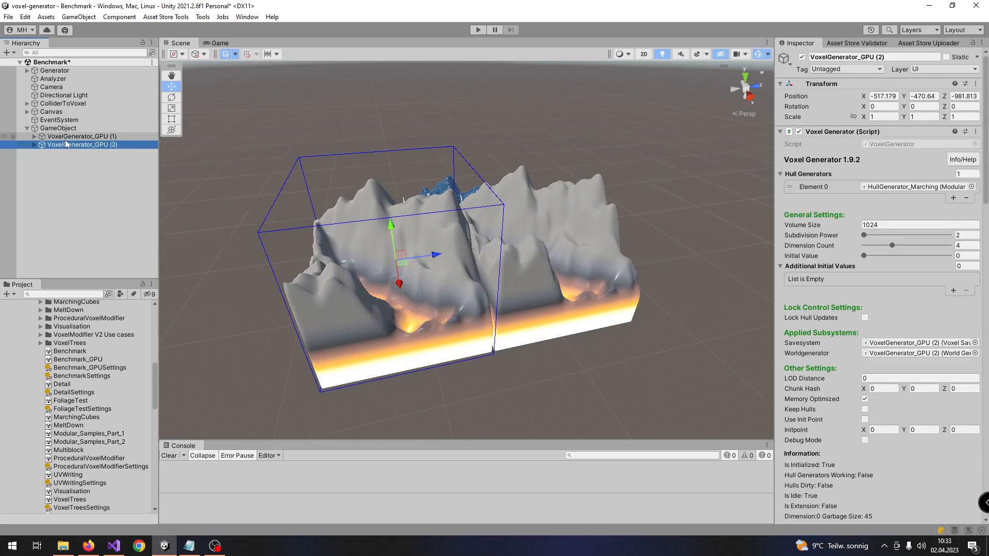
pyautogui.keyDown('ctrl'); pyautogui.click(65, 137); pyautogui.keyUp('ctrl')
pyautogui.moveTo(65, 138); pyautogui.dragTo(59, 124)
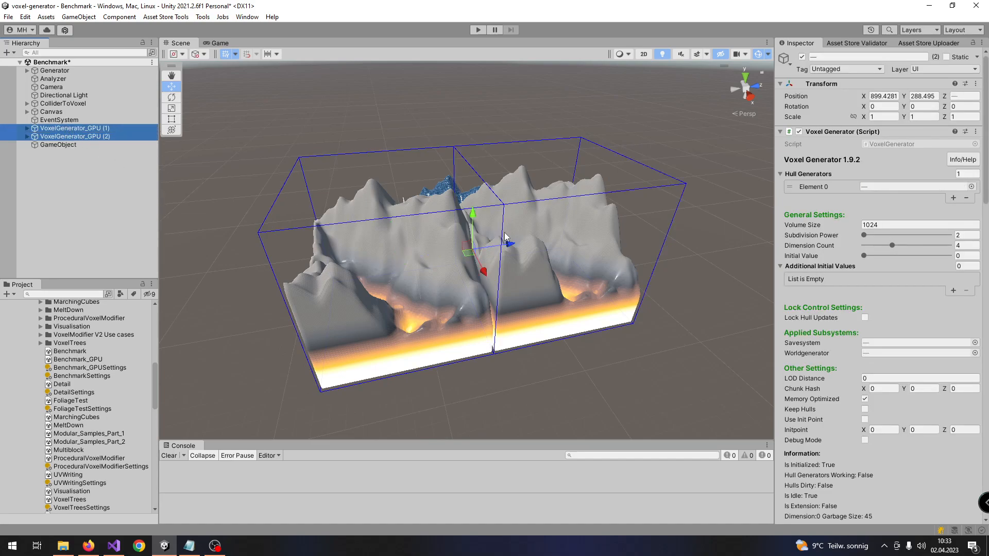
# - Move both voxel generators together about 2190 units in the negative X direction
pyautogui.moveTo(481, 273); pyautogui.dragTo(330, 191)
pyautogui.click(114, 137)
pyautogui.click(109, 165)
# - Parent the two shifted voxel generators under the GameObject again
pyautogui.click(82, 128)
pyautogui.keyDown('shift'); pyautogui.click(79, 137); pyautogui.keyUp('shift')
pyautogui.moveTo(79, 137); pyautogui.dragTo(82, 145)
# - Move VoxelGenerator_GPU (1) to the blue terrain block, diagonally in front of VoxelGenerator_GPU (2)
pyautogui.click(78, 129)
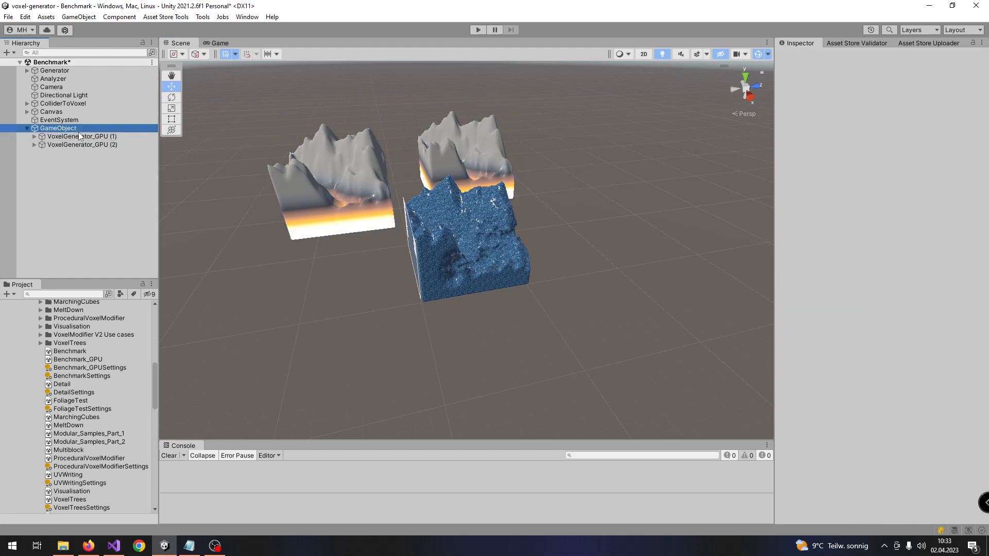
pyautogui.click(474, 176)
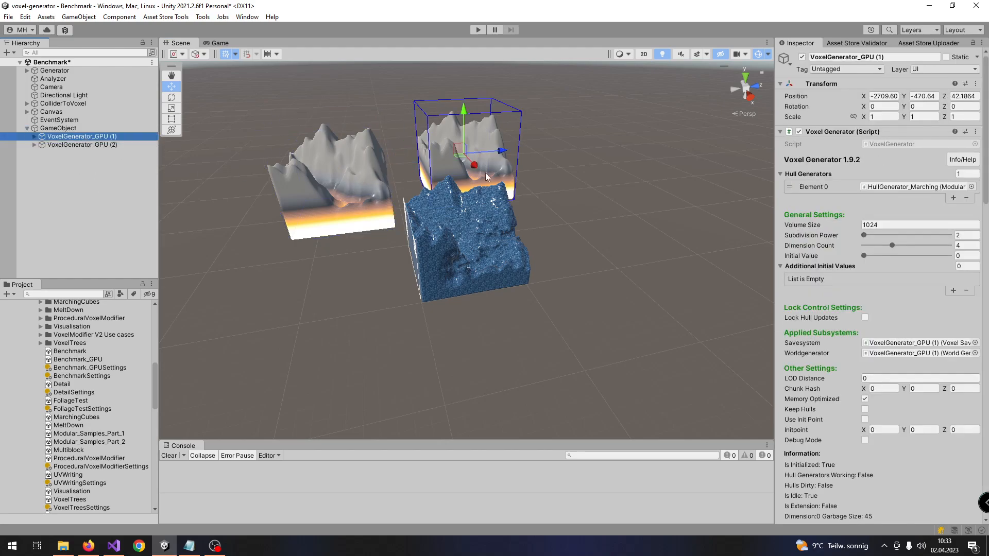
pyautogui.moveTo(501, 155); pyautogui.dragTo(492, 207)
# - Run Position Generators on the GameObject's multiblock and check the placement of VoxelGenerator_GPU (1)
pyautogui.click(77, 128)
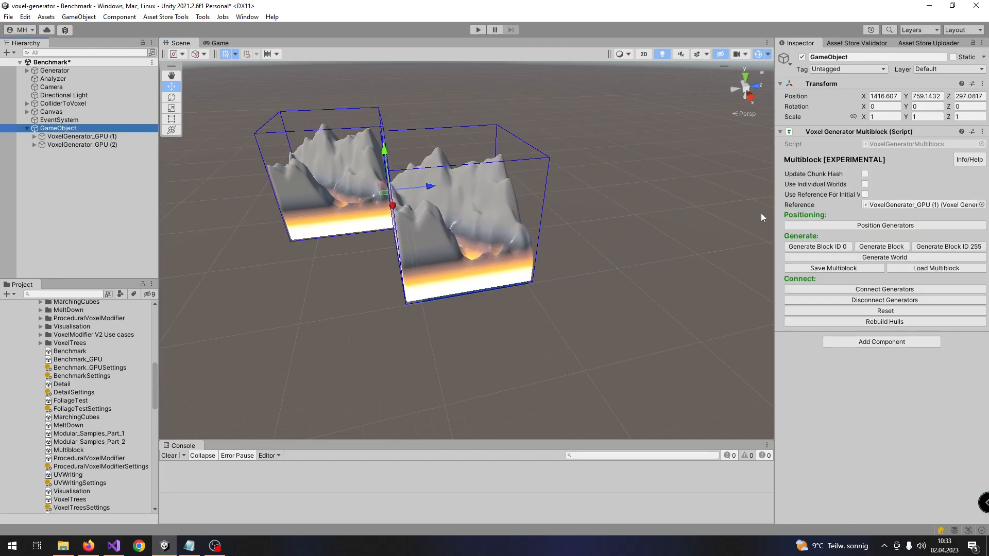
pyautogui.click(827, 227)
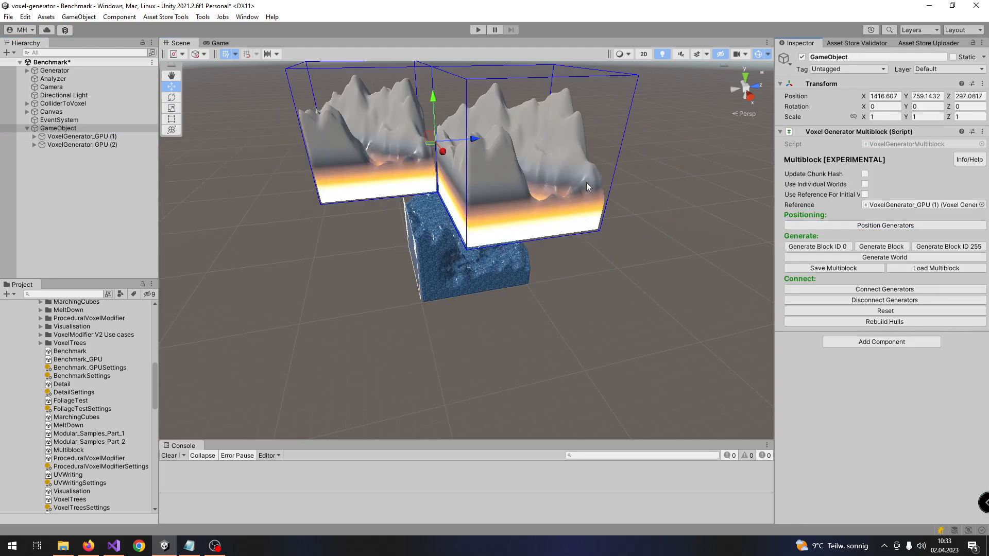
pyautogui.moveTo(505, 158)
pyautogui.keyDown('alt'); pyautogui.mouseDown()
pyautogui.moveTo(493, 158)
pyautogui.moveTo(505, 165)
pyautogui.mouseUp(); pyautogui.keyUp('alt')
pyautogui.moveTo(505, 165); pyautogui.dragTo(566, 155, button='middle')
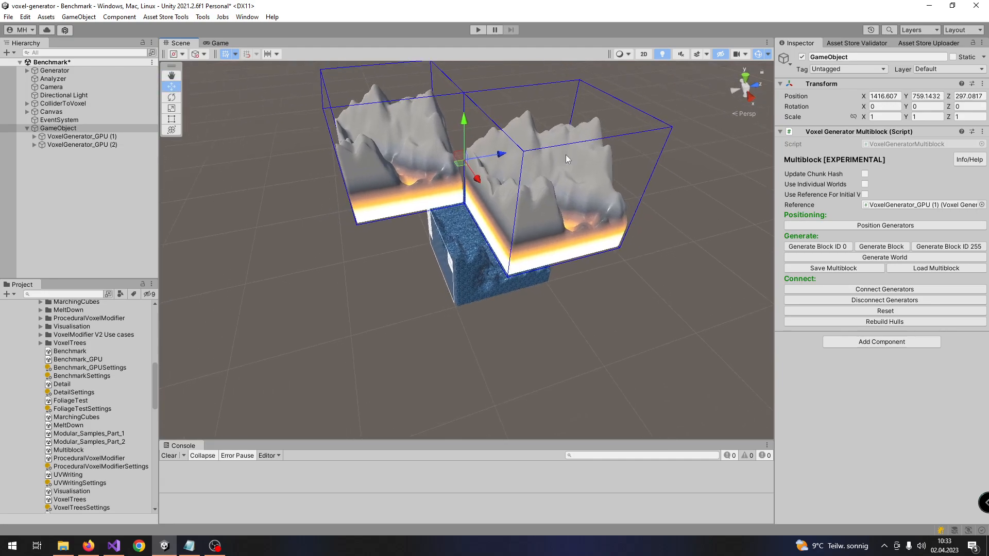
pyautogui.click(140, 135)
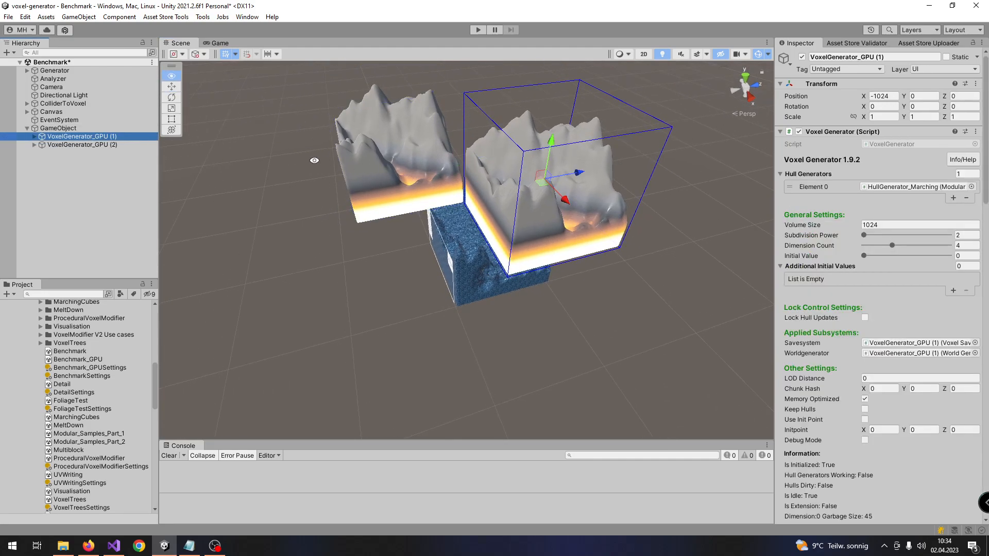
# - Place VoxelGenerator_GPU (1) and VoxelGenerator_GPU (2) side by side along the Z axis
pyautogui.scroll(3, 542, 180)
pyautogui.moveTo(545, 184); pyautogui.dragTo(656, 241)
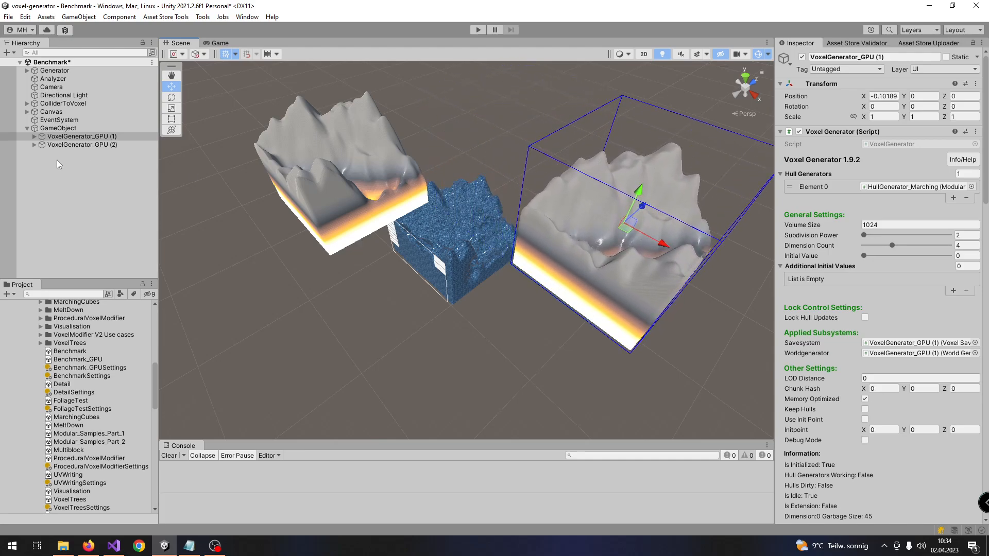
pyautogui.click(70, 145)
pyautogui.moveTo(358, 173); pyautogui.dragTo(527, 305)
pyautogui.scroll(-3, 554, 272)
# - Run Connect Generators on the GameObject's multiblock for the pair aligned along the Z axis
pyautogui.click(58, 129)
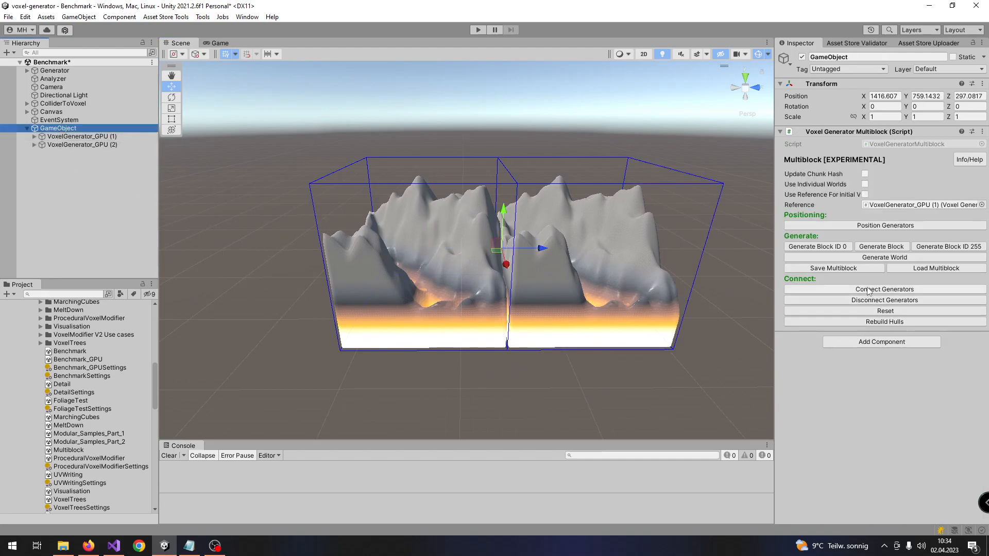
pyautogui.click(868, 289)
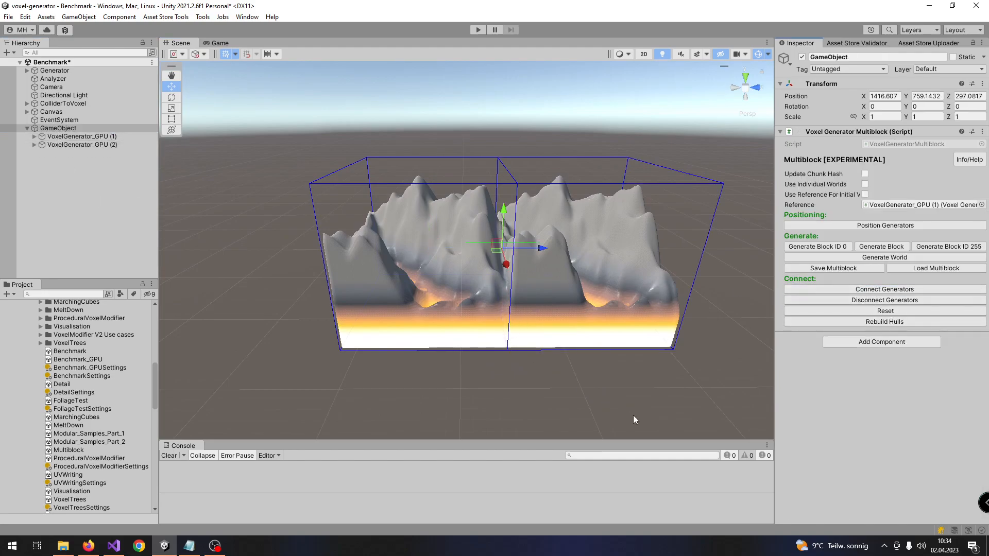
pyautogui.keyDown('alt'); pyautogui.moveTo(557, 393); pyautogui.dragTo(533, 318); pyautogui.keyUp('alt')
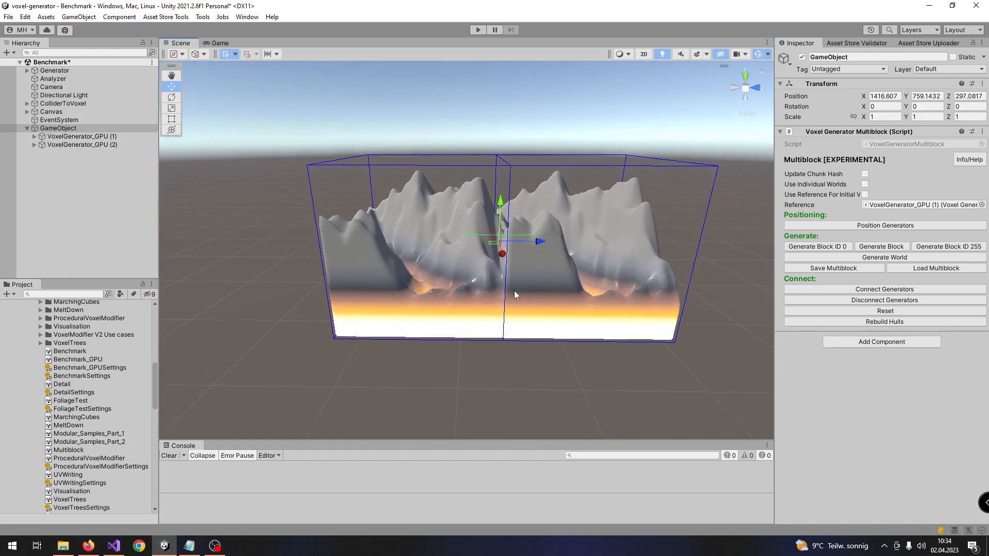
# - Move VoxelGenerator_GPU (1) to X position 1024 so it sits beside VoxelGenerator_GPU (2) along the X axis
pyautogui.click(367, 238)
pyautogui.keyDown('alt'); pyautogui.moveTo(473, 232); pyautogui.dragTo(564, 304); pyautogui.keyUp('alt')
pyautogui.moveTo(521, 211); pyautogui.dragTo(633, 290)
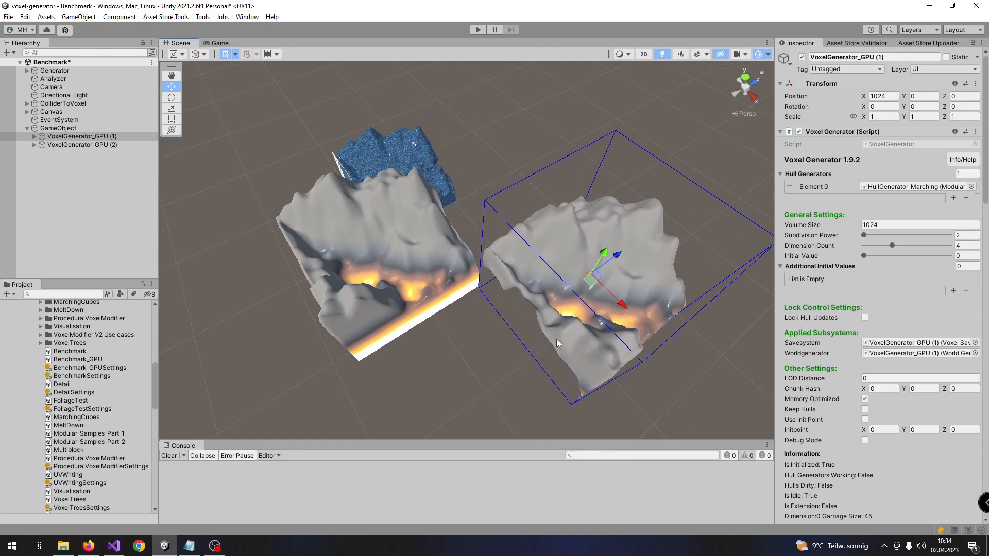
pyautogui.moveTo(617, 256); pyautogui.dragTo(361, 211)
# - Connect the multiblock's two generators again in their new arrangement along the X axis
pyautogui.click(59, 128)
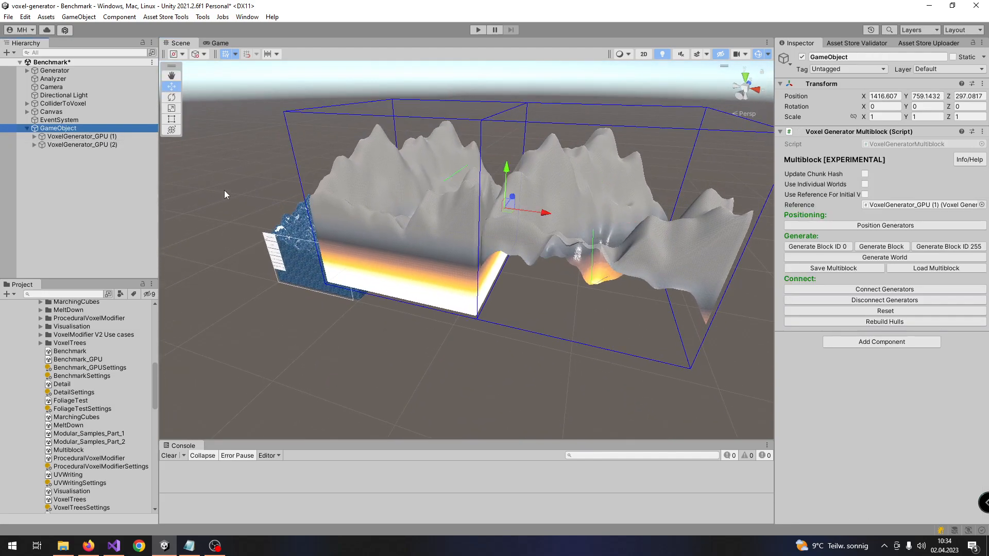
pyautogui.click(829, 290)
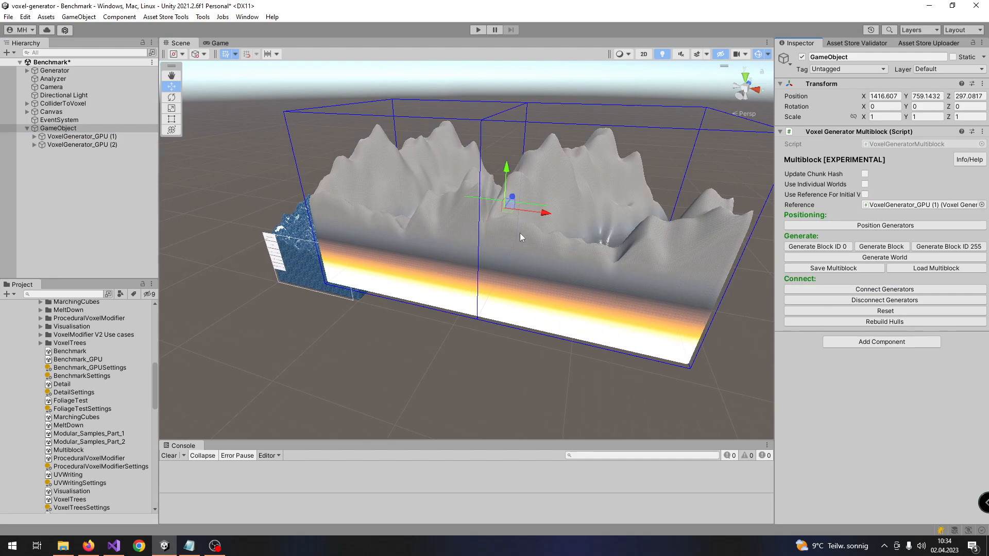
pyautogui.scroll(-3, 531, 278)
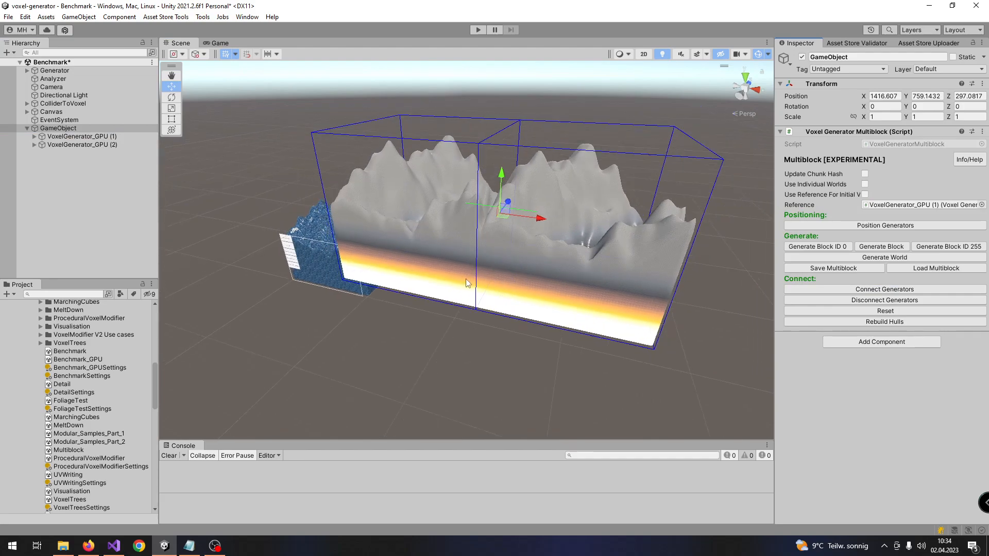
# - Duplicate VoxelGenerator_GPU (2) twice and line the copies up along the X axis to form a row of four
pyautogui.click(77, 145)
pyautogui.scroll(-3, 446, 242)
pyautogui.hotkey('ctrl', 'd')
pyautogui.moveTo(474, 217); pyautogui.dragTo(295, 194)
pyautogui.hotkey('ctrl', 'd')
# - Connect all four generators under the GameObject and inspect the seams of the row from both sides
pyautogui.click(89, 131)
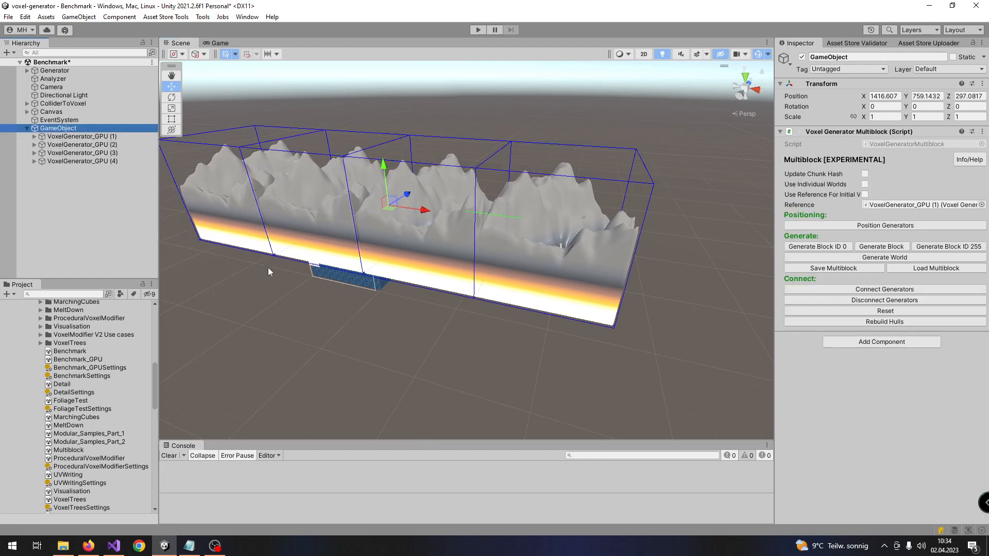
pyautogui.press('f')
pyautogui.keyDown('alt'); pyautogui.moveTo(318, 283); pyautogui.dragTo(356, 276); pyautogui.keyUp('alt')
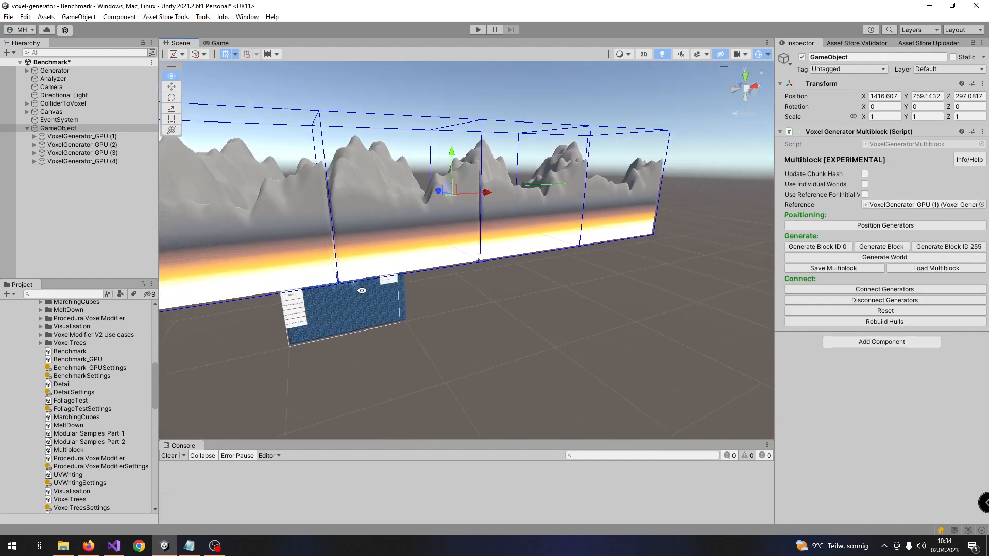
pyautogui.keyDown('alt'); pyautogui.moveTo(518, 302); pyautogui.dragTo(639, 308); pyautogui.keyUp('alt')
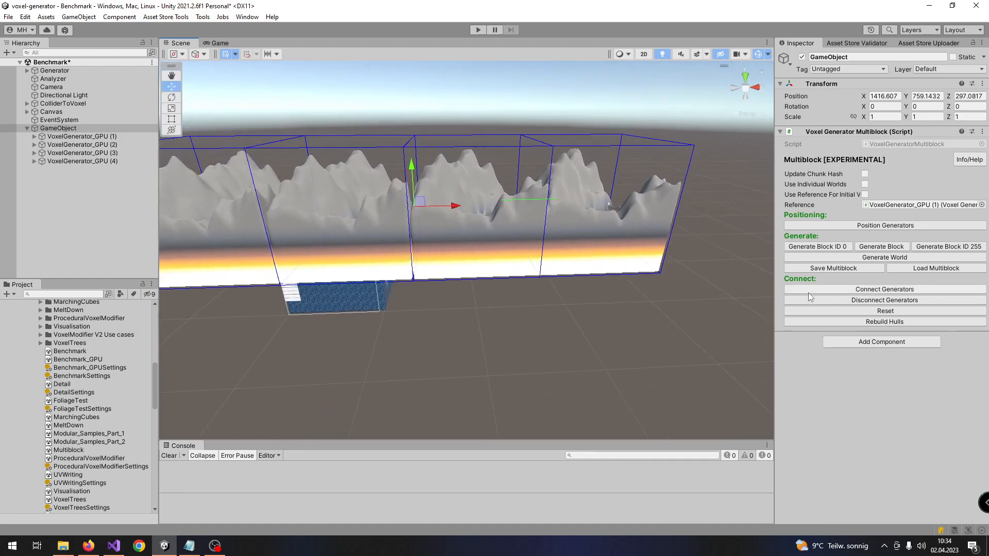
pyautogui.keyDown('alt'); pyautogui.moveTo(233, 298); pyautogui.dragTo(458, 250); pyautogui.keyUp('alt')
pyautogui.scroll(4, 367, 324)
pyautogui.scroll(-5, 458, 249)
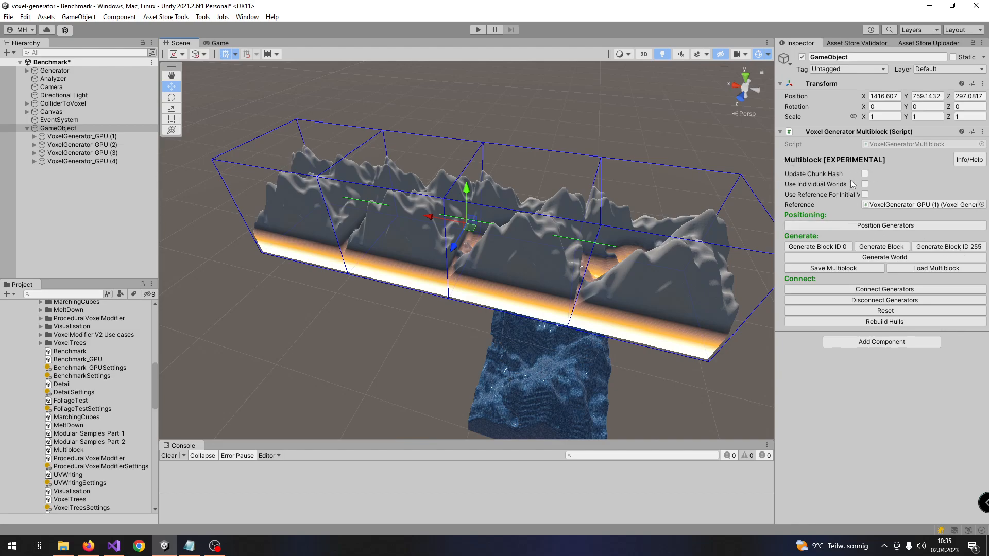
# - Enable Update Chunk Hash on the multiblock and run Generate World for all generators
pyautogui.click(865, 175)
pyautogui.click(857, 260)
pyautogui.scroll(-4, 699, 220)
pyautogui.scroll(4, 703, 222)
pyautogui.scroll(1, 726, 236)
pyautogui.click(917, 257)
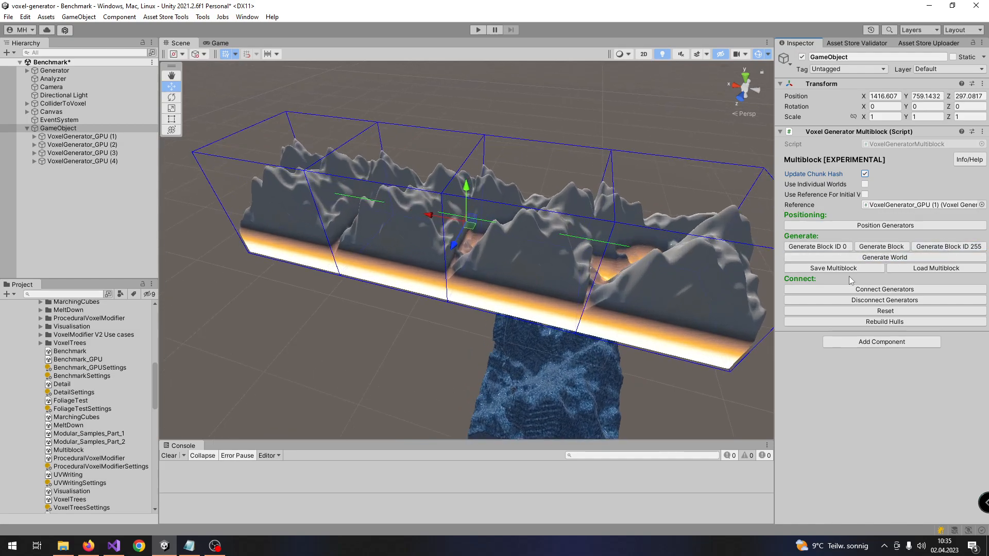
# - Enable Use Individual Worlds and regenerate the multiblock's world twice
pyautogui.click(864, 184)
pyautogui.click(878, 259)
pyautogui.keyDown('alt'); pyautogui.moveTo(475, 277); pyautogui.dragTo(646, 293); pyautogui.keyUp('alt')
pyautogui.keyDown('alt'); pyautogui.moveTo(399, 246); pyautogui.dragTo(436, 264); pyautogui.keyUp('alt')
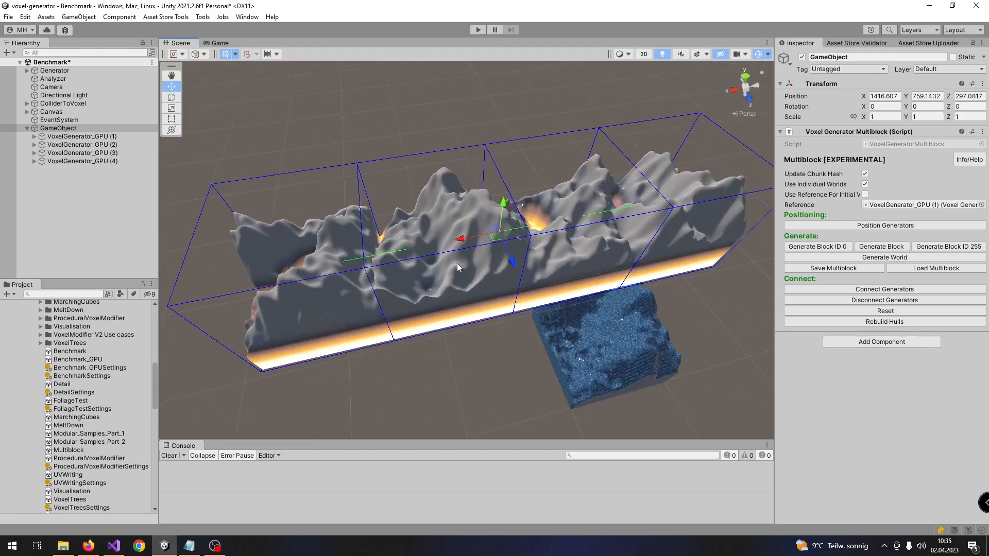
pyautogui.click(858, 255)
pyautogui.keyDown('alt'); pyautogui.moveTo(334, 305); pyautogui.dragTo(387, 266); pyautogui.keyUp('alt')
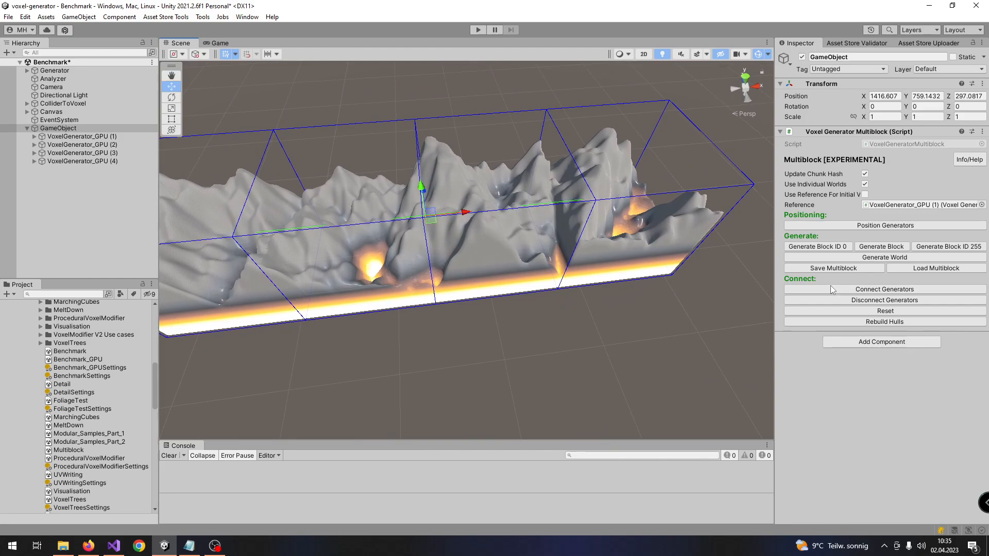
# - Reset the multiblock three times and watch its generators rebuild their terrain
pyautogui.click(832, 310)
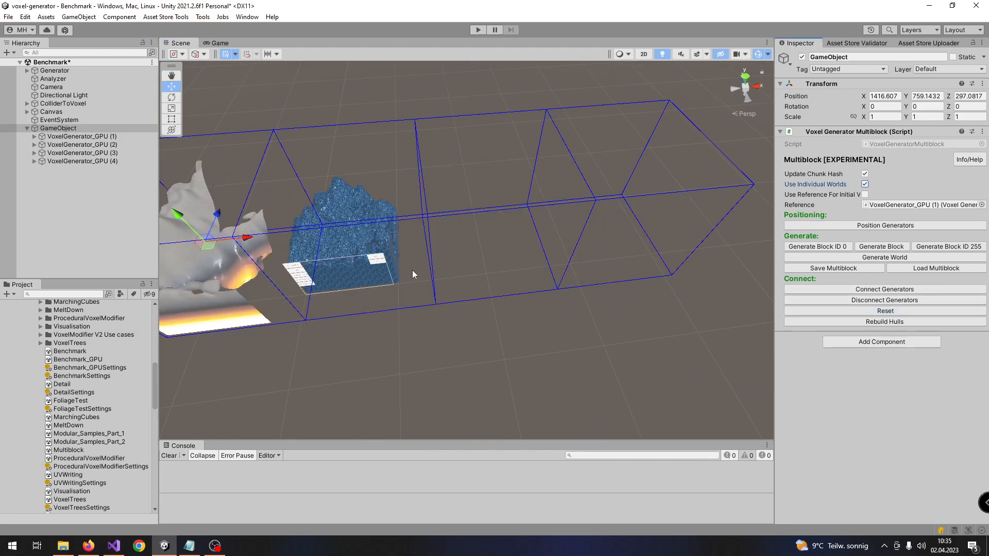
pyautogui.moveTo(459, 296); pyautogui.dragTo(441, 293, button='right')
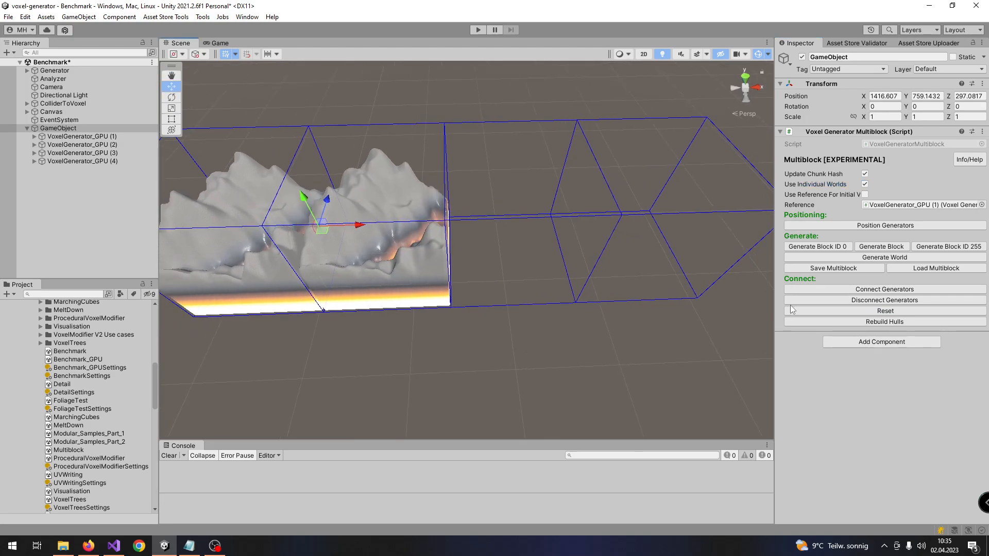
pyautogui.click(817, 310)
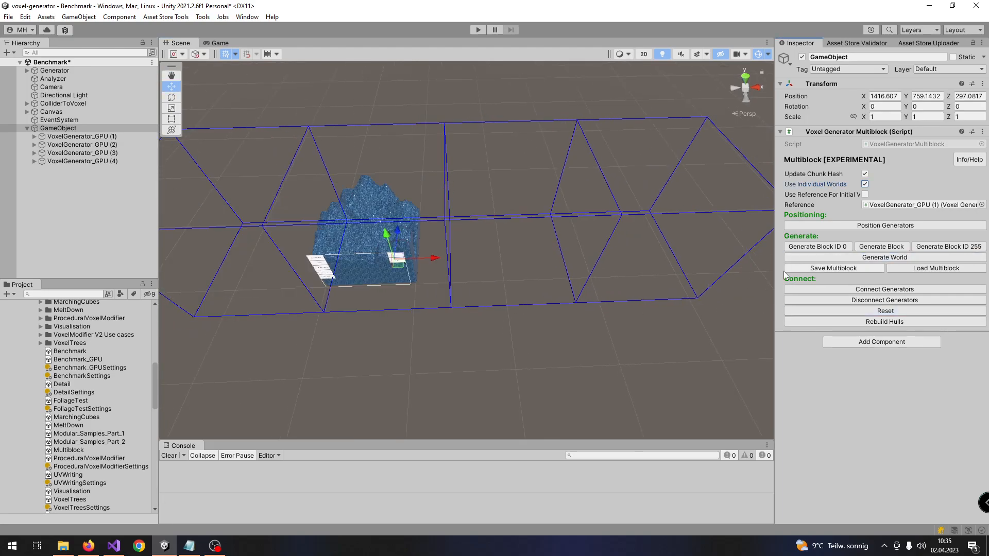
pyautogui.moveTo(603, 305); pyautogui.dragTo(598, 303, button='right')
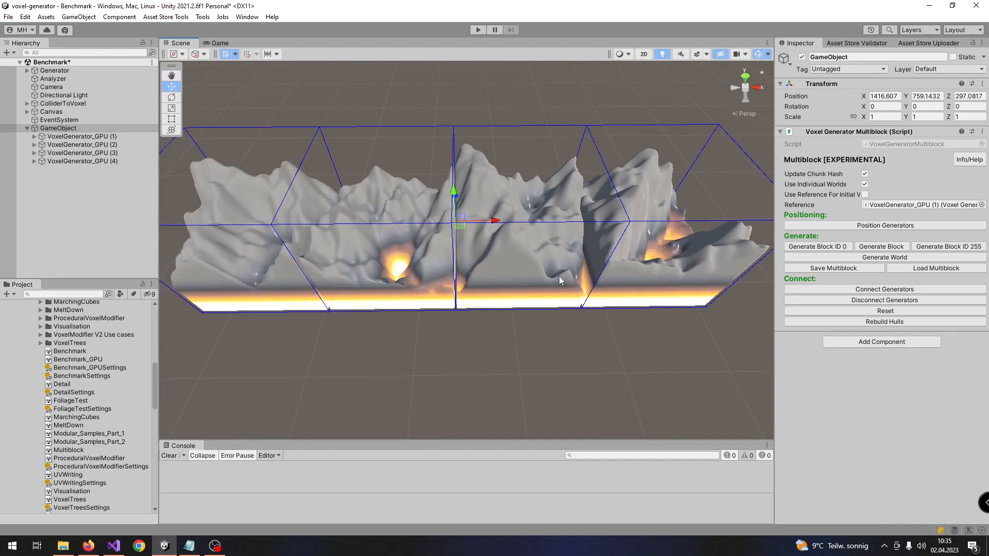
pyautogui.keyDown('alt'); pyautogui.moveTo(657, 296); pyautogui.dragTo(623, 237); pyautogui.keyUp('alt')
pyautogui.click(848, 310)
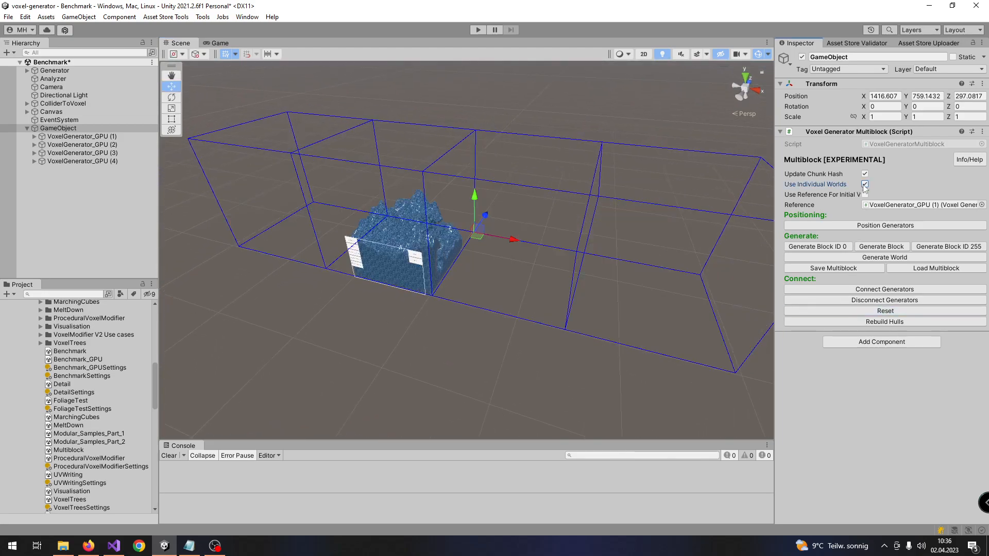
# - Regenerate the multiblock's world with Use Individual Worlds turned off, and connect its four generators
pyautogui.click(873, 259)
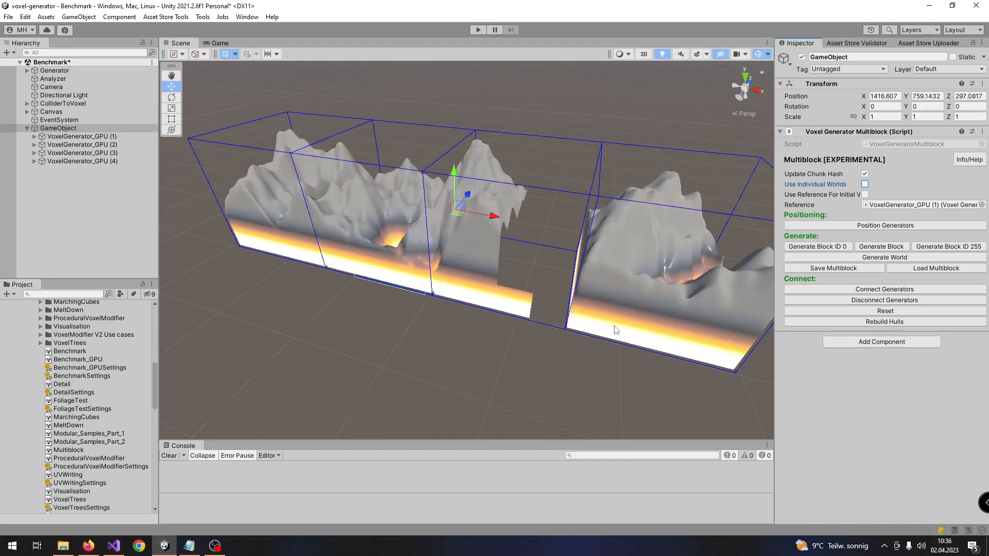
pyautogui.keyDown('alt'); pyautogui.moveTo(484, 309); pyautogui.dragTo(587, 307); pyautogui.keyUp('alt')
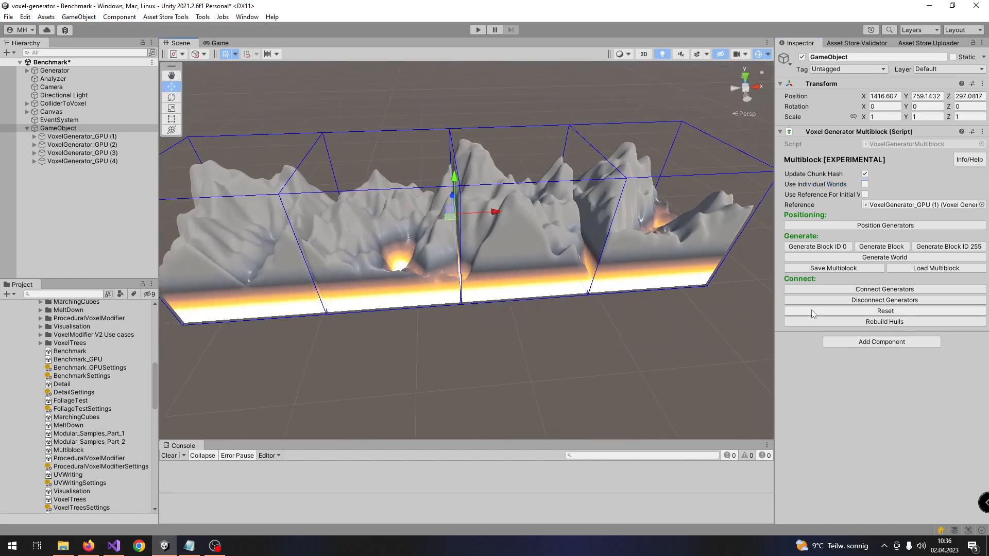
pyautogui.click(830, 291)
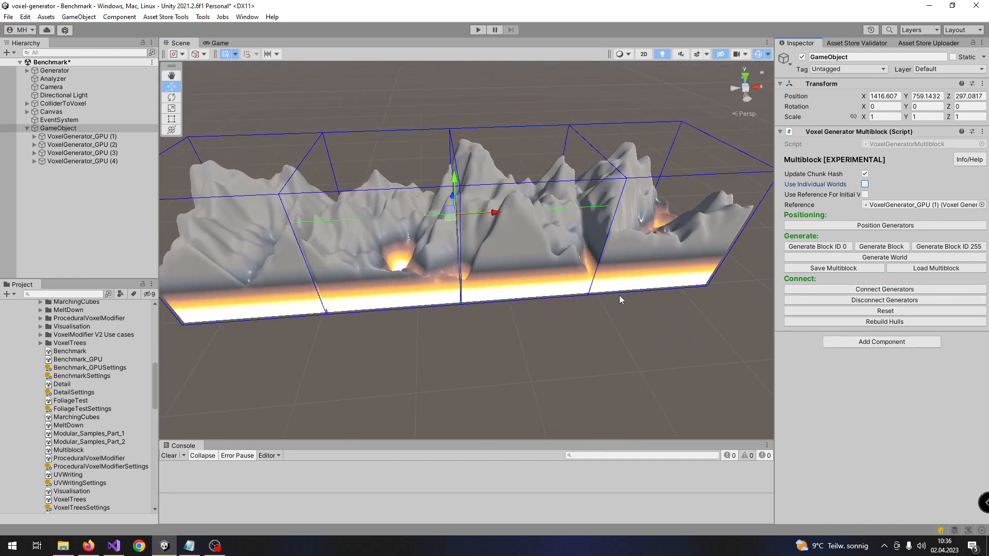
pyautogui.click(649, 307)
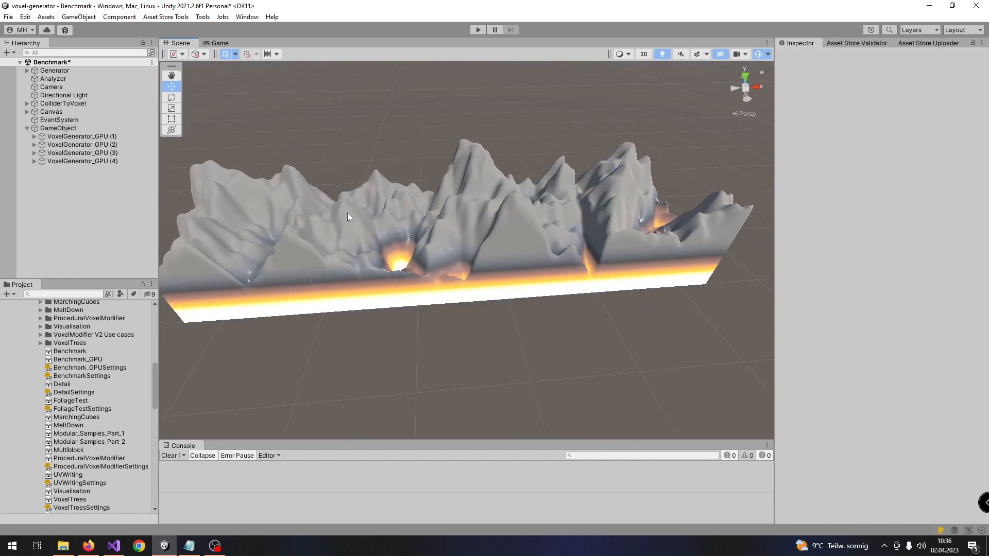
pyautogui.click(87, 131)
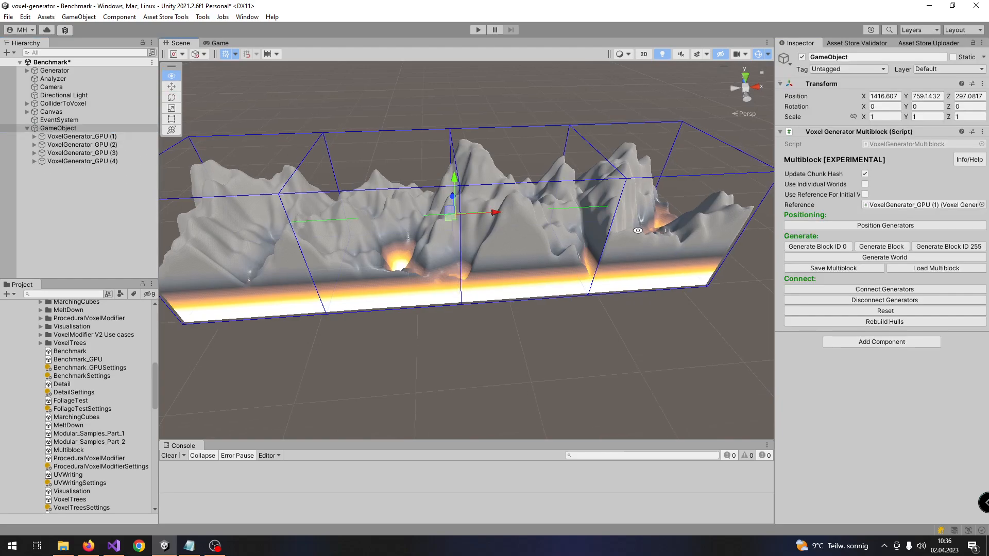
pyautogui.keyDown('alt'); pyautogui.moveTo(670, 230); pyautogui.dragTo(651, 227); pyautogui.keyUp('alt')
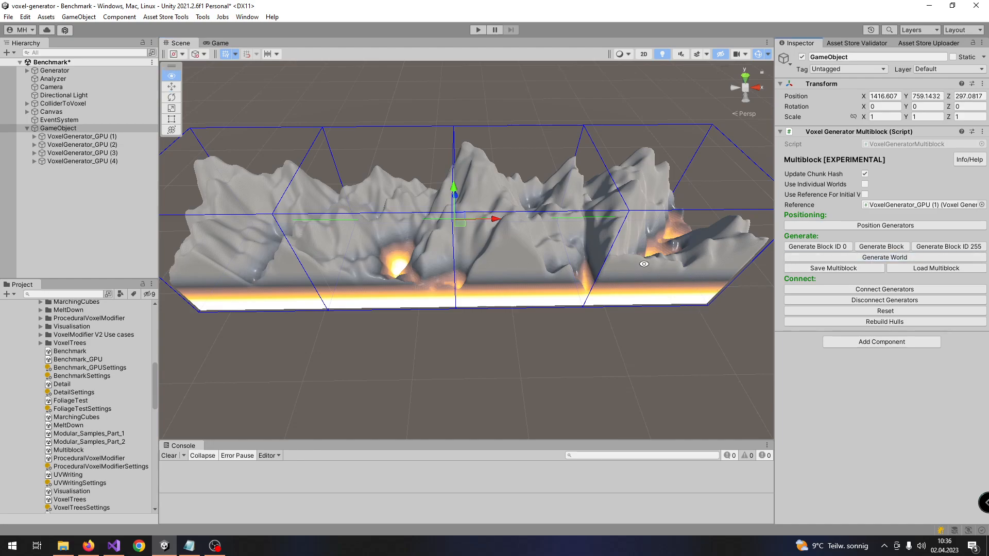
pyautogui.keyDown('alt'); pyautogui.moveTo(657, 267); pyautogui.dragTo(747, 260); pyautogui.keyUp('alt')
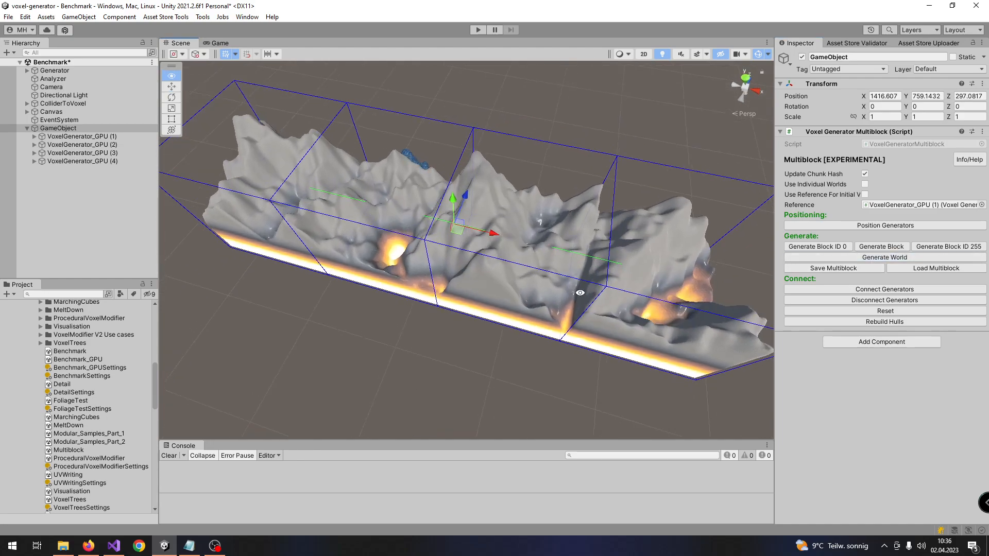
# - Run Generate Block ID 0 on the multiblock, and replace it with Block ID 255 across all four generators
pyautogui.click(826, 247)
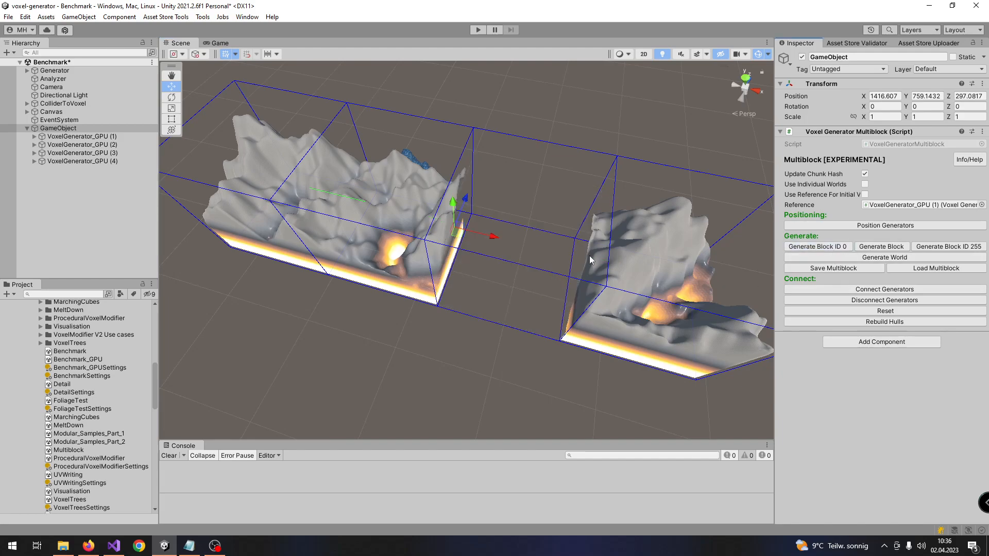
pyautogui.click(832, 248)
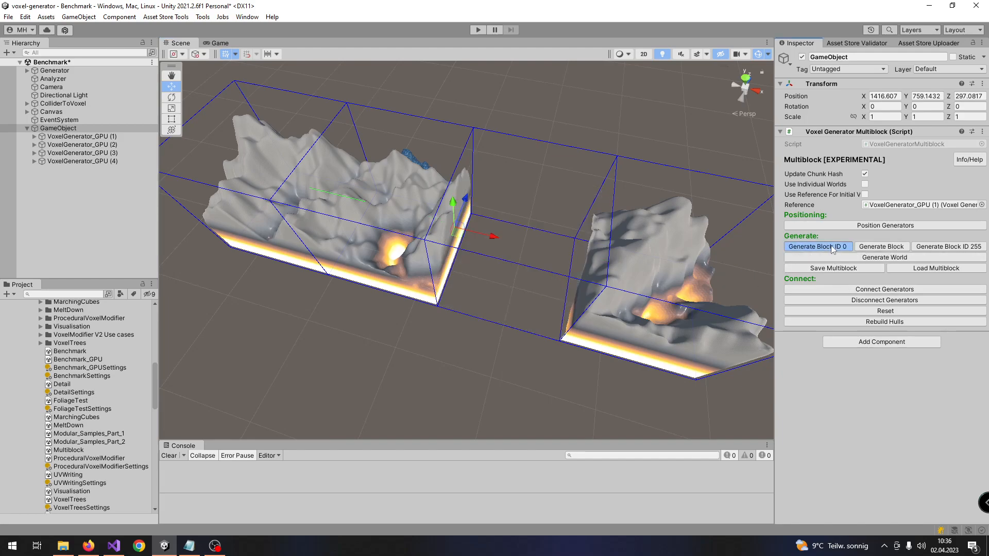
pyautogui.click(925, 248)
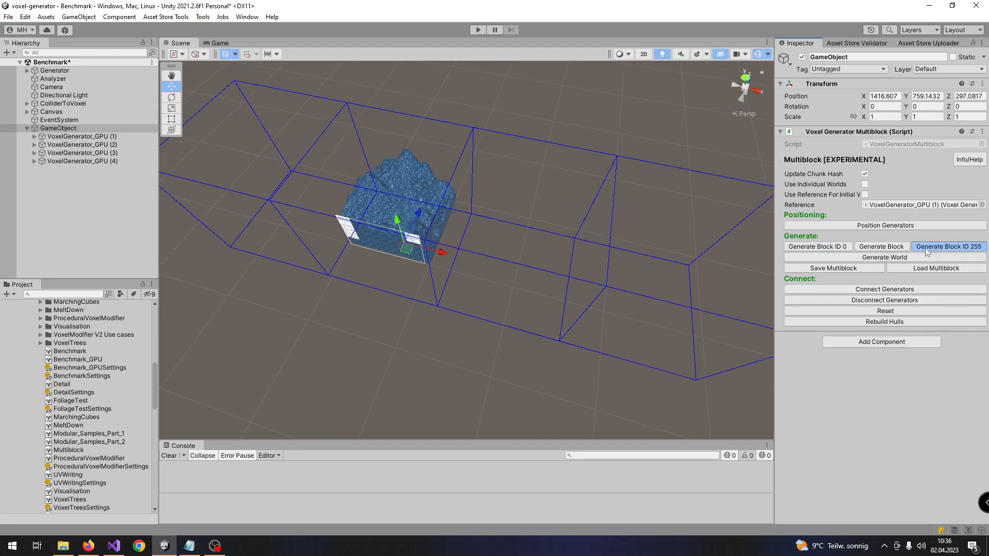
pyautogui.moveTo(468, 304); pyautogui.dragTo(582, 243, button='right')
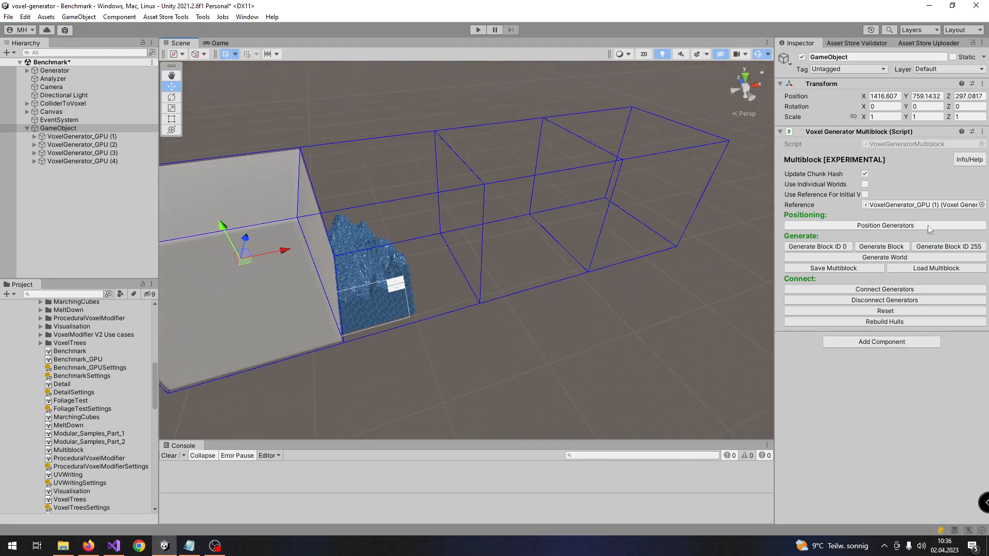
pyautogui.click(935, 248)
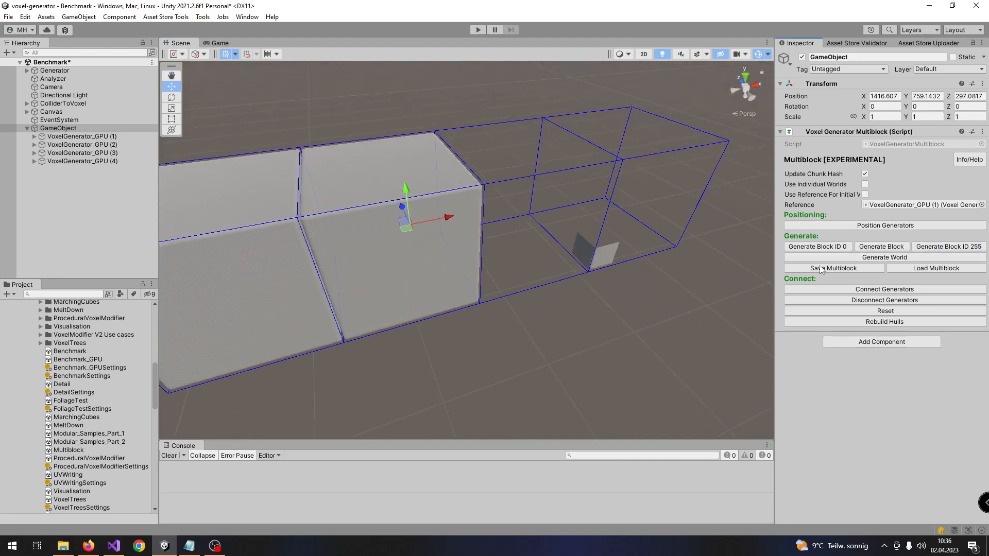
pyautogui.moveTo(665, 254); pyautogui.dragTo(578, 265, button='right')
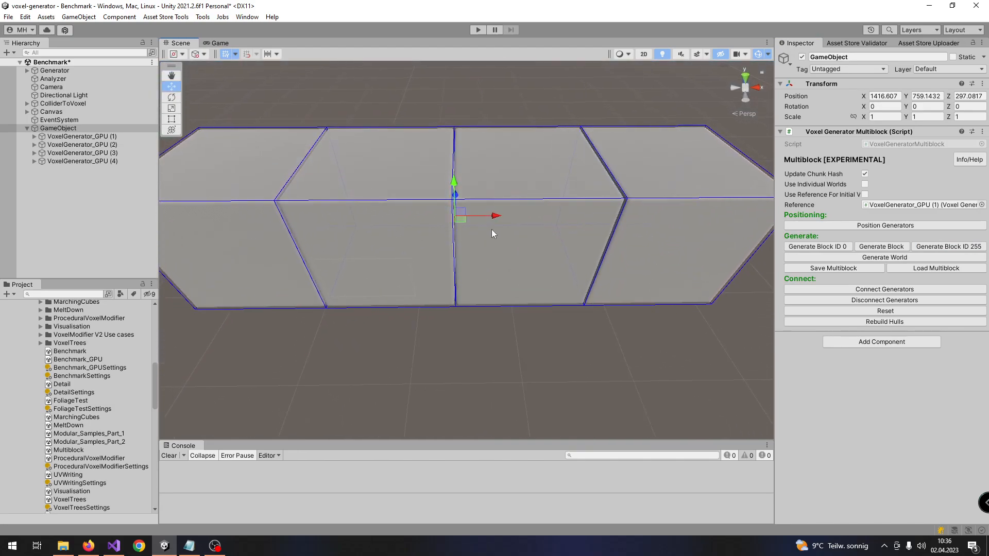
# - Connect the generators of the solid-filled multiblock and check the joints between the blocks
pyautogui.click(866, 289)
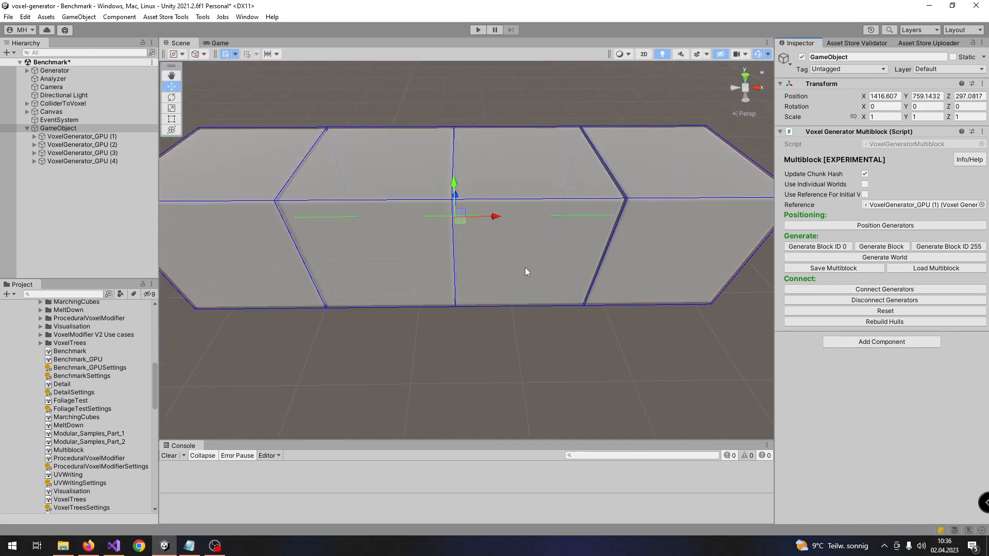
pyautogui.moveTo(455, 276); pyautogui.dragTo(491, 285, button='right')
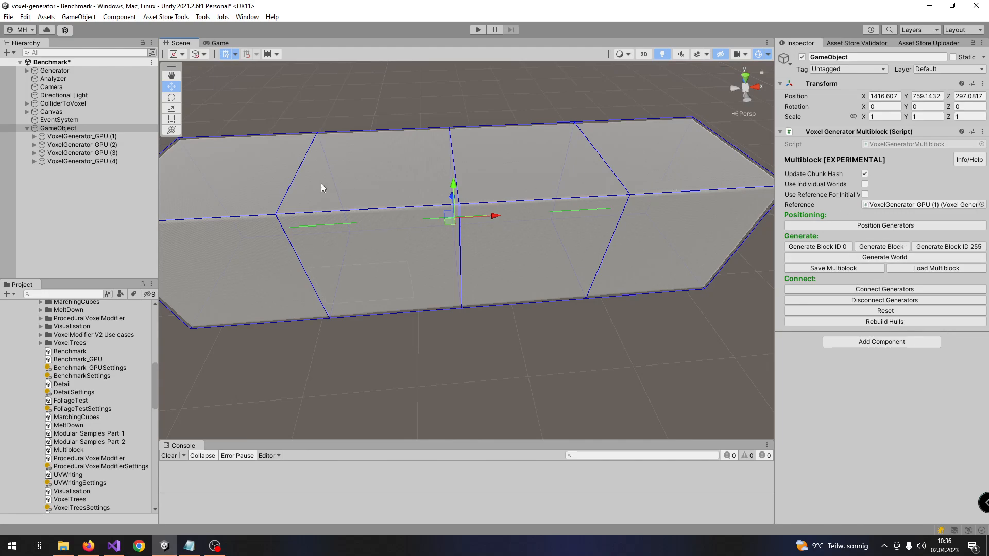
# - Run Generate World on the multiblock, and widen the property area until its option labels are fully readable
pyautogui.click(877, 257)
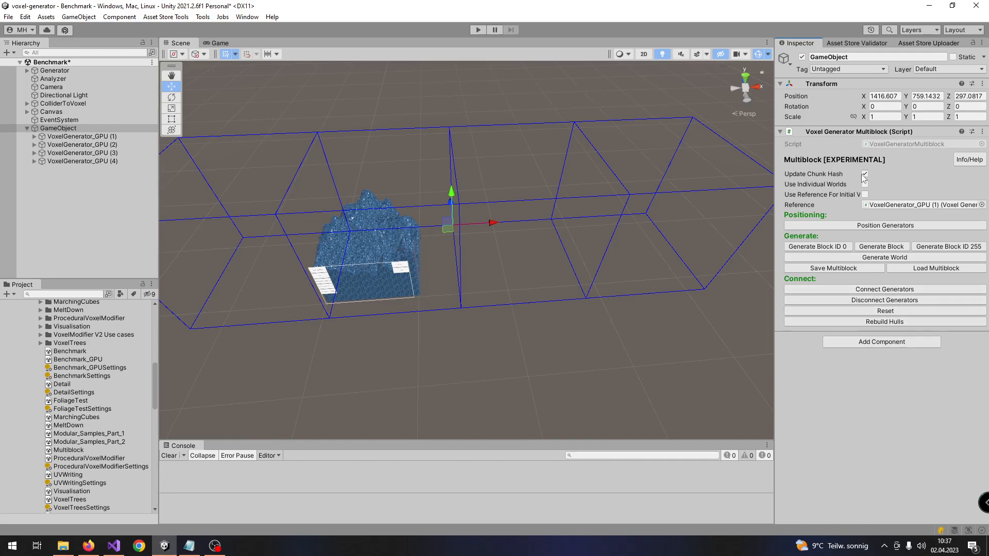
pyautogui.moveTo(775, 204); pyautogui.dragTo(716, 210)
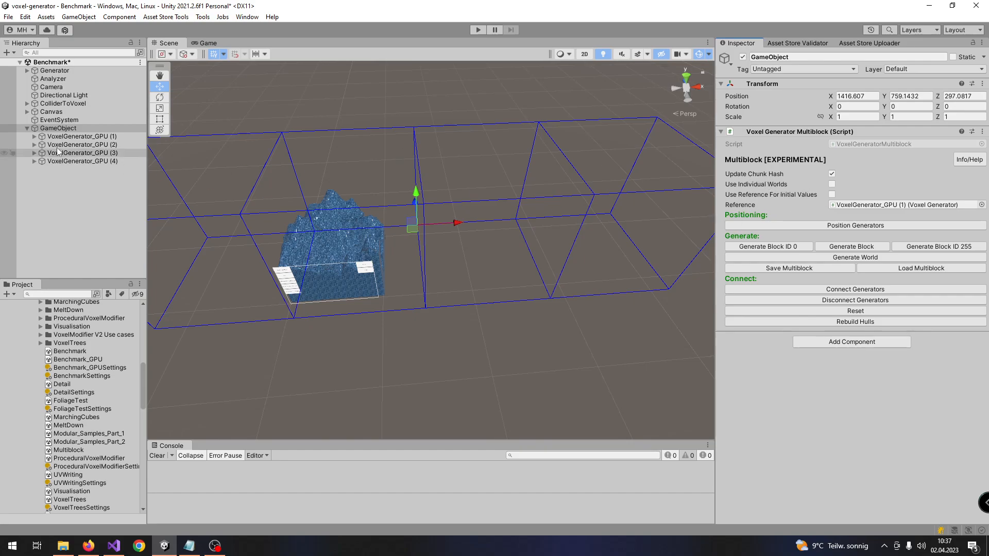
# - Examine the Voxel Generator settings of the first generator, from its general settings down to its generation options
pyautogui.click(76, 137)
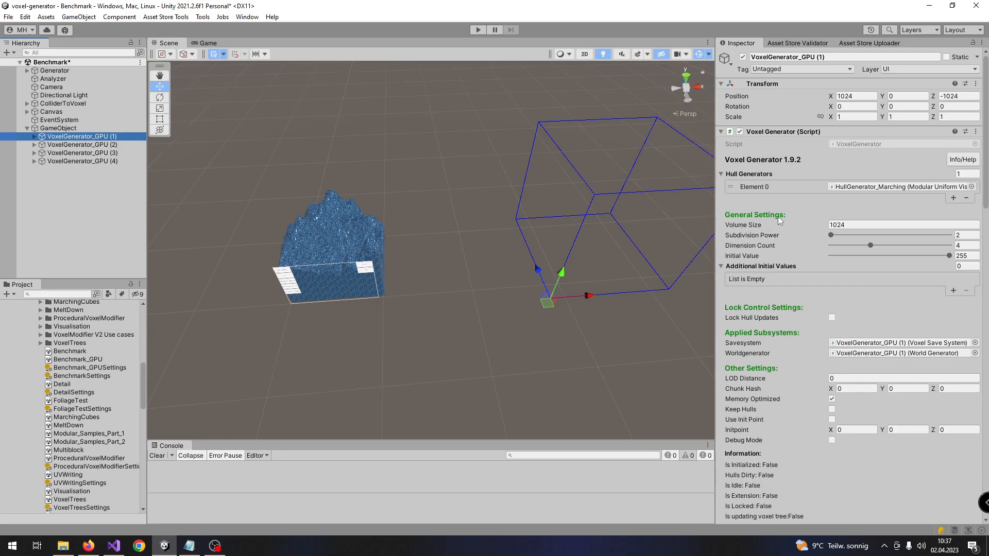
pyautogui.scroll(-3, 783, 224)
pyautogui.scroll(-2, 804, 262)
pyautogui.scroll(2, 803, 263)
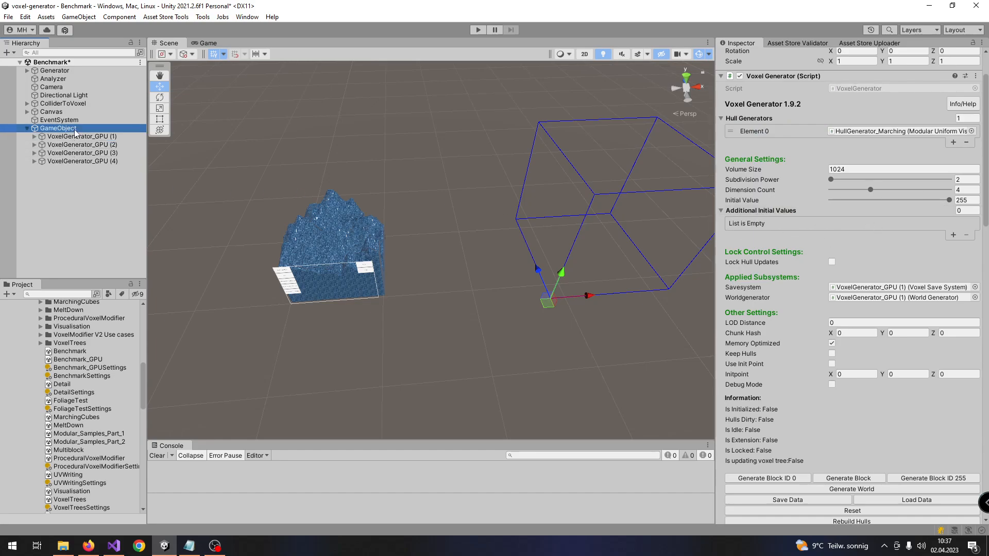
# - Rename the generator VoxelGenerator_GPU (1) as Reference
pyautogui.click(58, 128)
pyautogui.click(107, 136)
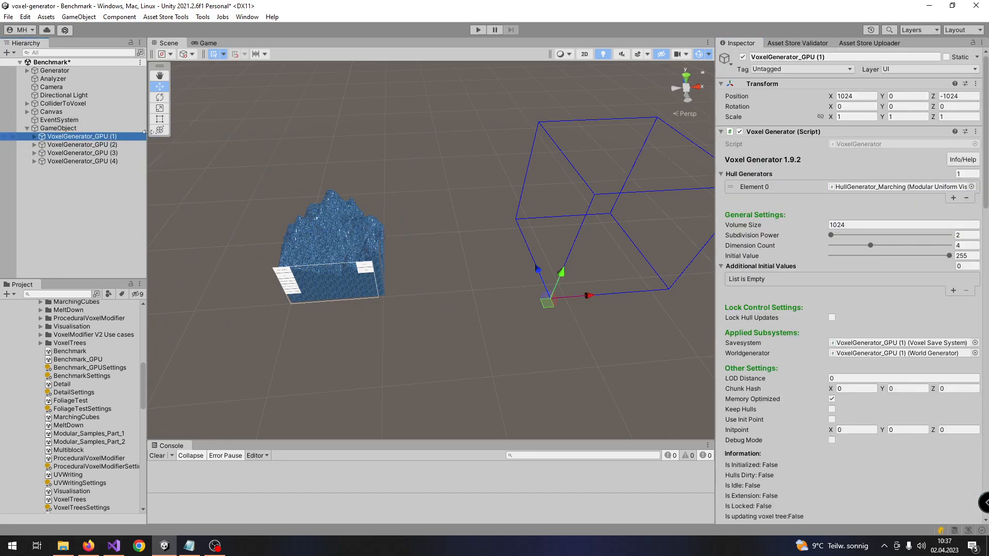
pyautogui.moveTo(847, 57); pyautogui.dragTo(679, 58)
pyautogui.write('R')
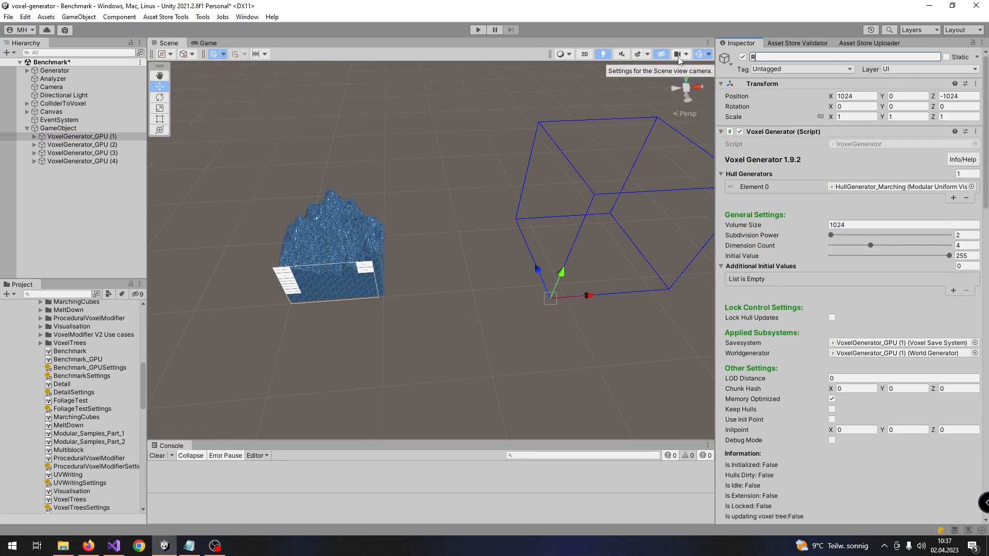
pyautogui.write('eference')
pyautogui.press('Return')
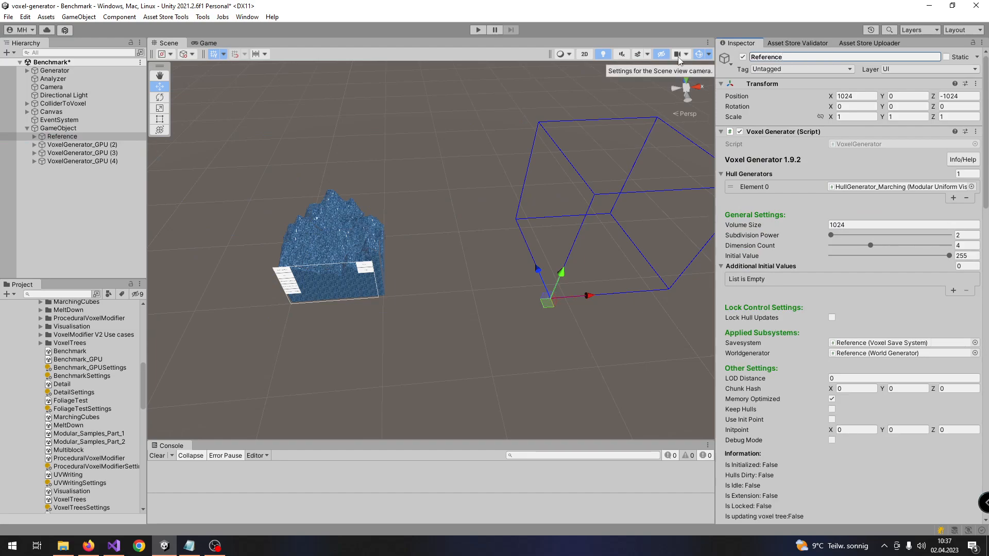
# - Compare the multiblock with its Reference generator, generate the multiblock's world, and inspect the terrain across the four generators
pyautogui.click(77, 129)
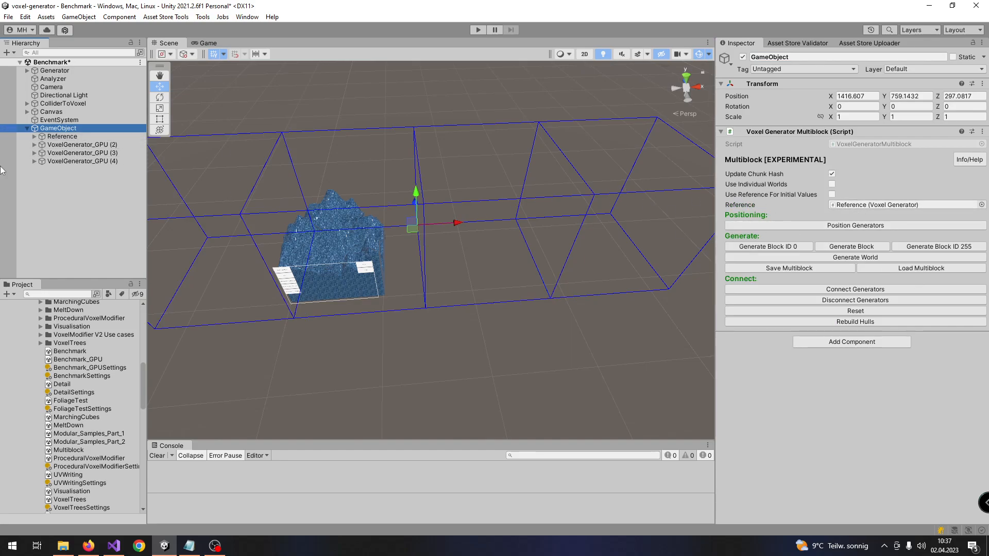
pyautogui.click(57, 137)
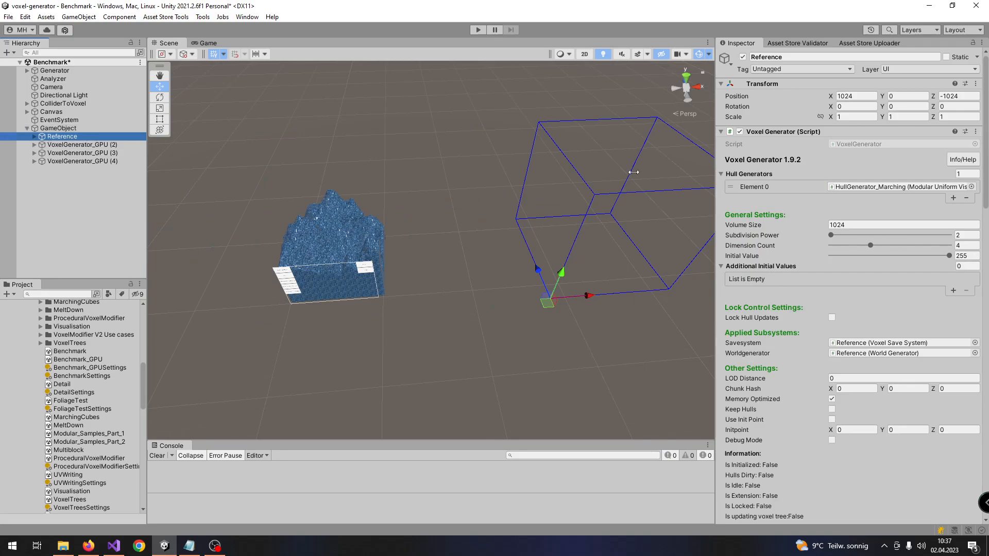
pyautogui.click(77, 128)
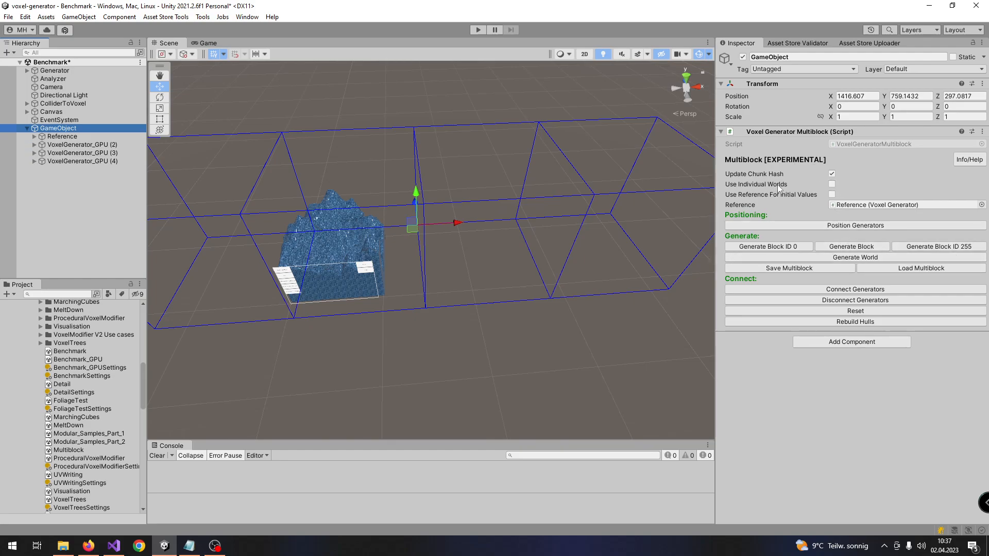
pyautogui.click(875, 258)
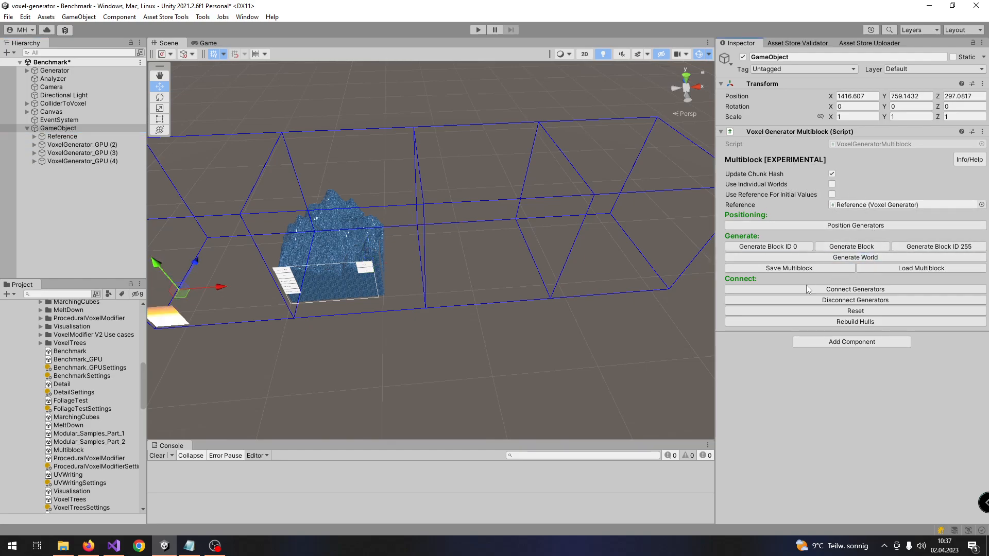
pyautogui.moveTo(610, 226); pyautogui.dragTo(628, 266, button='right')
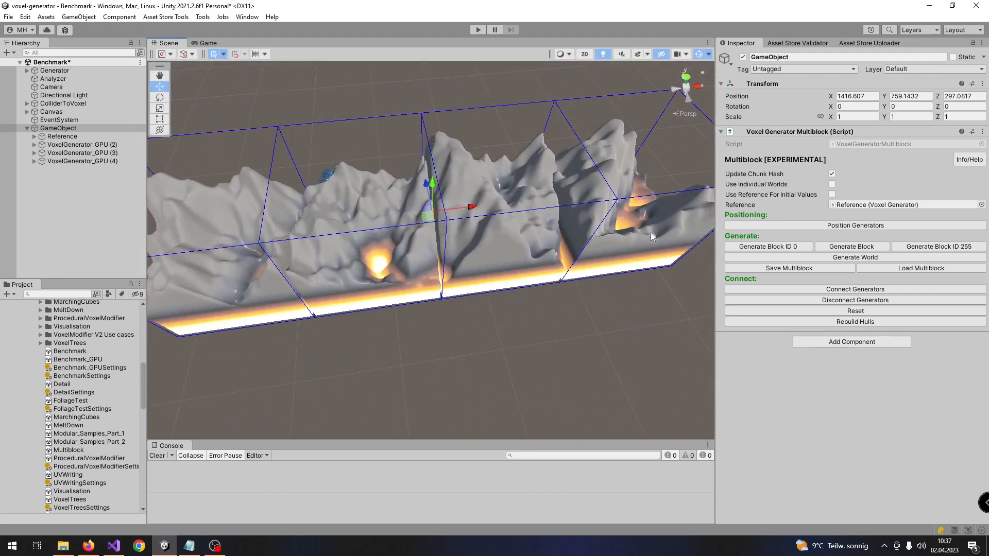